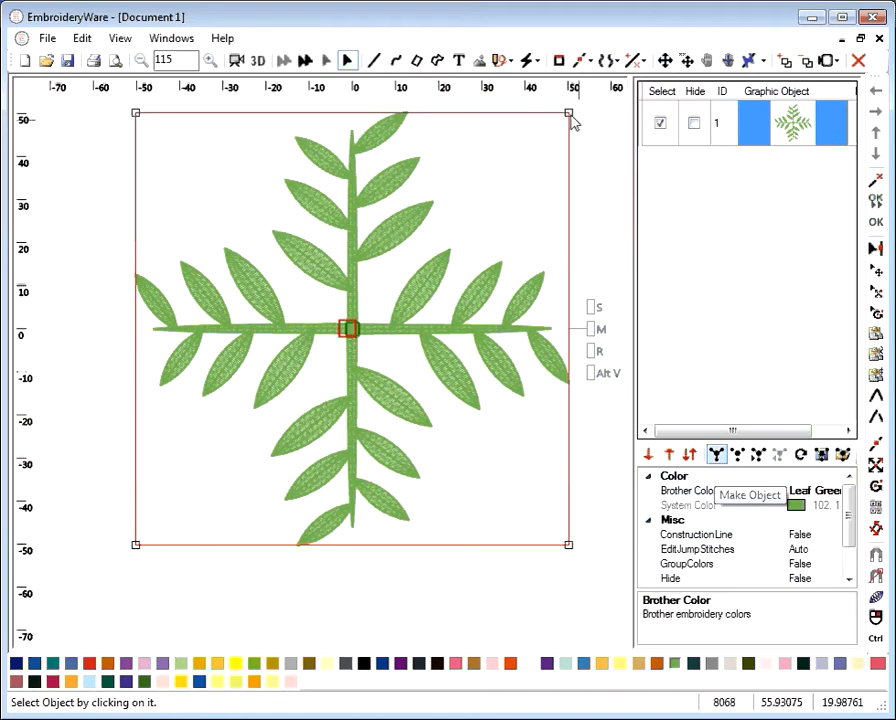
Step: Scale the leaf design down to span about -30 to 30 on the rulers and preview it in 3D
click(592, 306)
drag(568, 117, 471, 212)
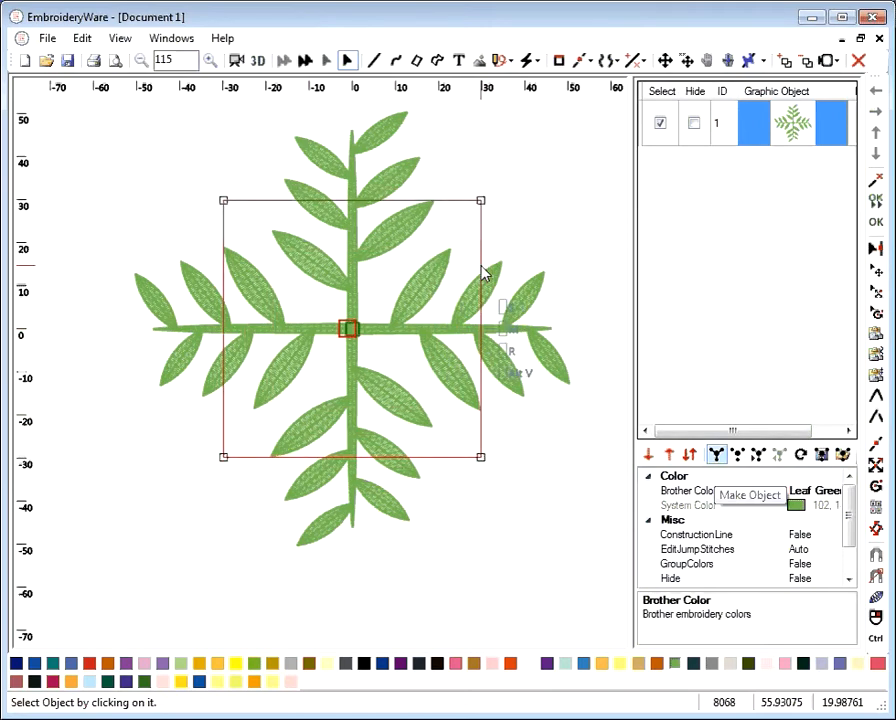
drag(482, 266, 482, 267)
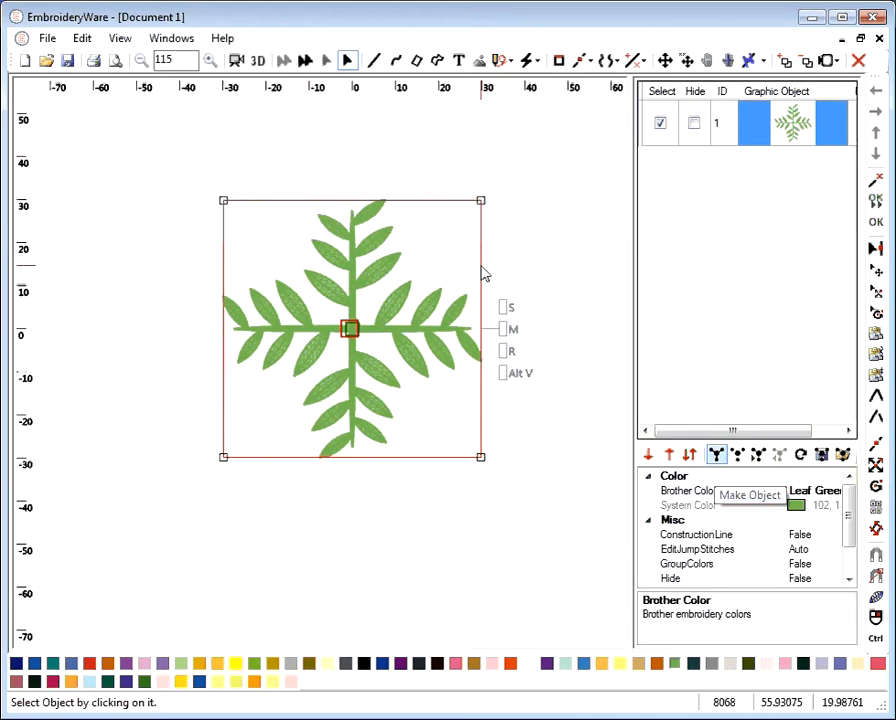
click(259, 61)
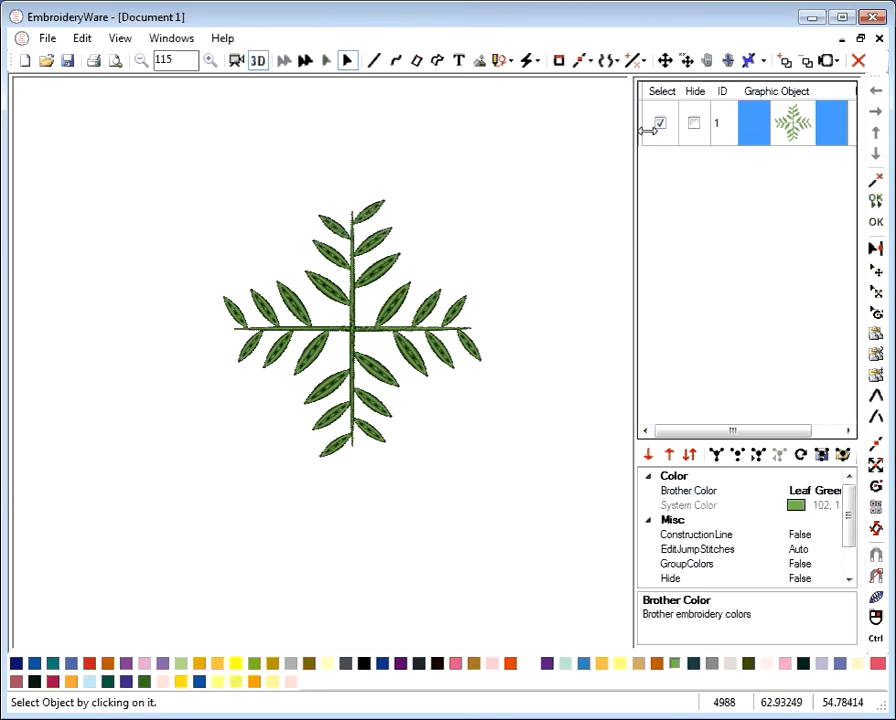
Step: Scale the leaf design up to span about -45 to 45 on the rulers and preview it in 3D
click(660, 124)
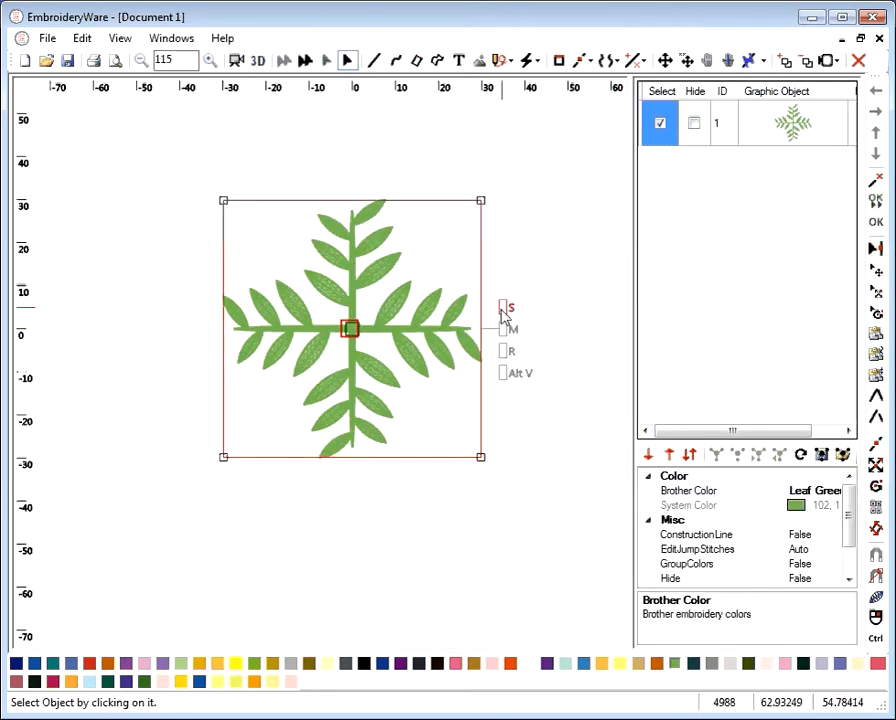
drag(503, 316, 578, 304)
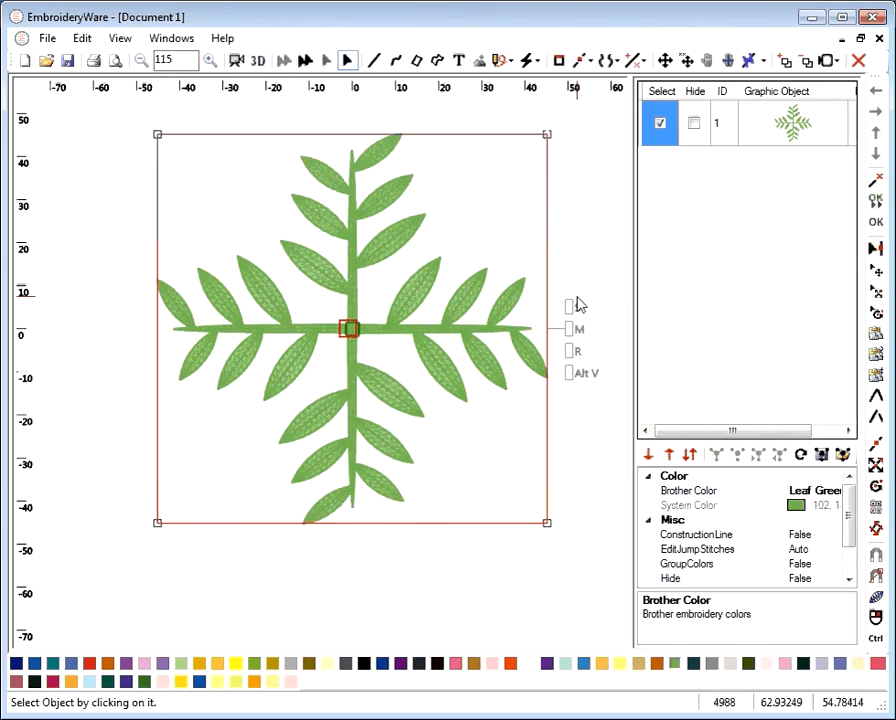
click(258, 61)
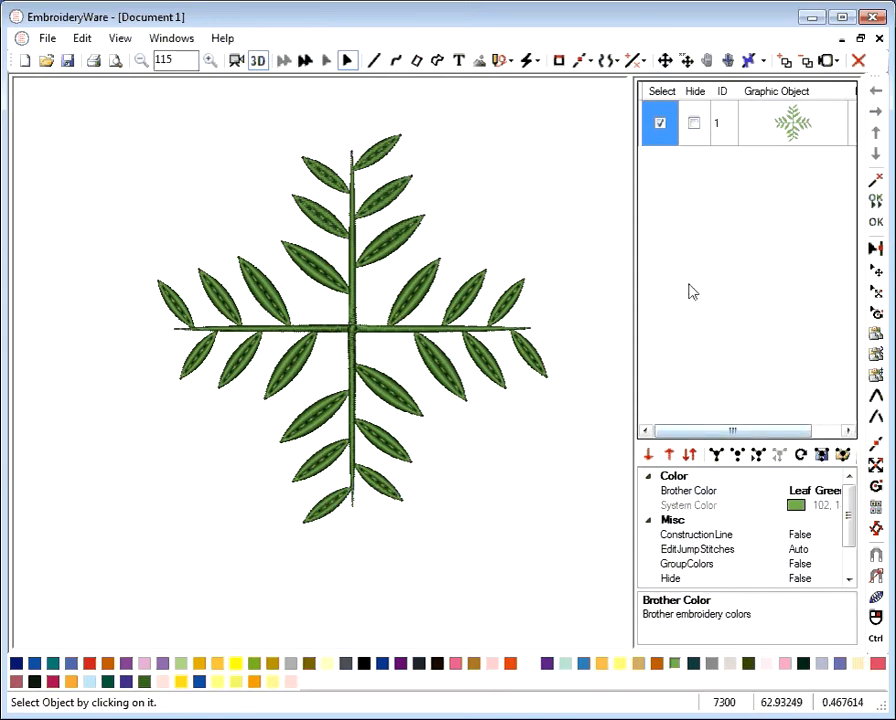
Step: Open the leaf design's component objects for editing and recolour branch 1 Brass and branch 2 Clay Brown
click(758, 458)
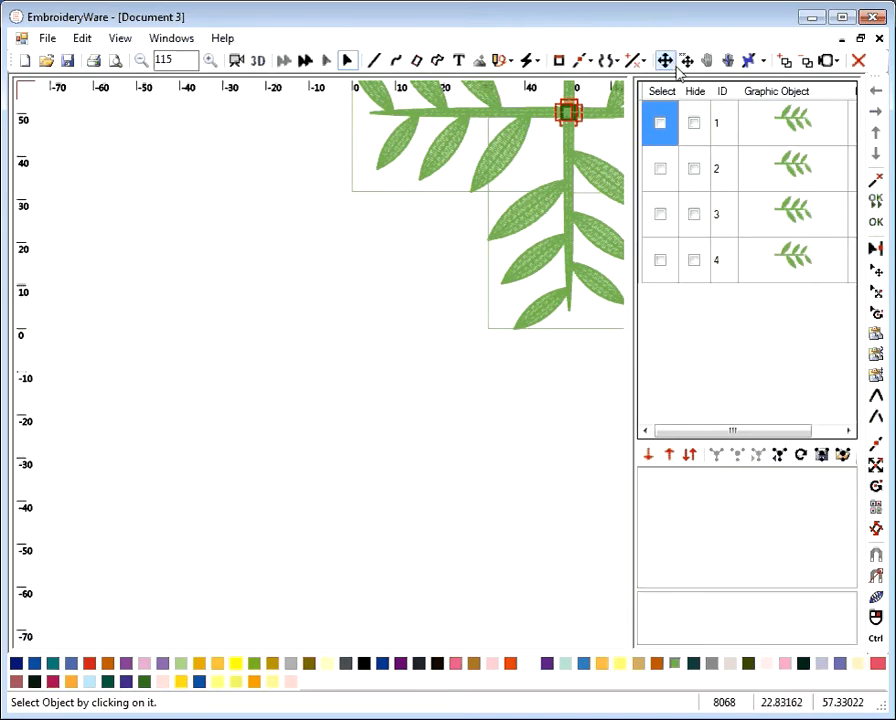
click(707, 60)
drag(522, 200, 323, 419)
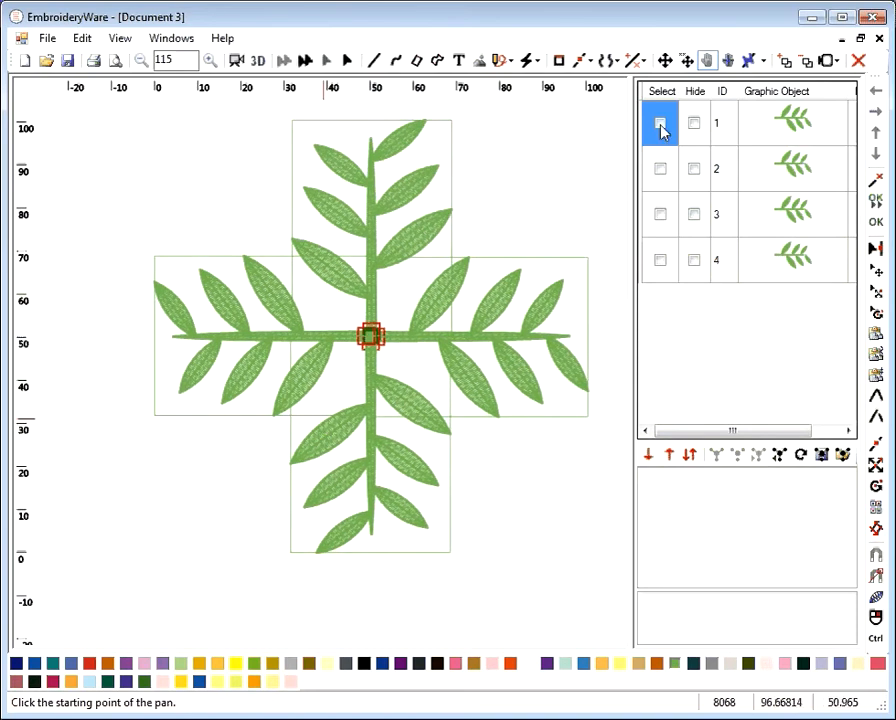
click(660, 124)
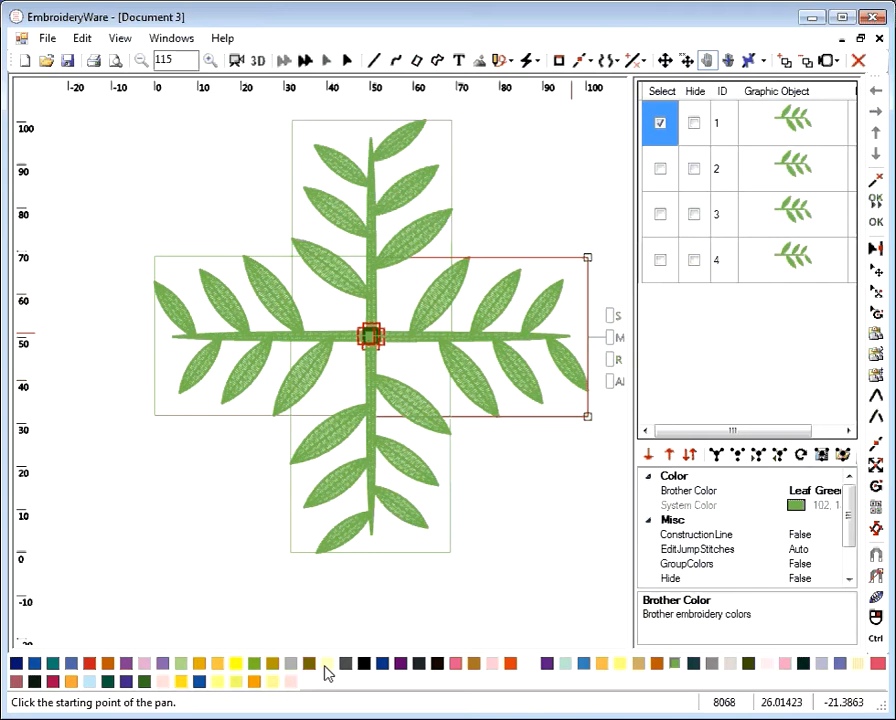
click(273, 664)
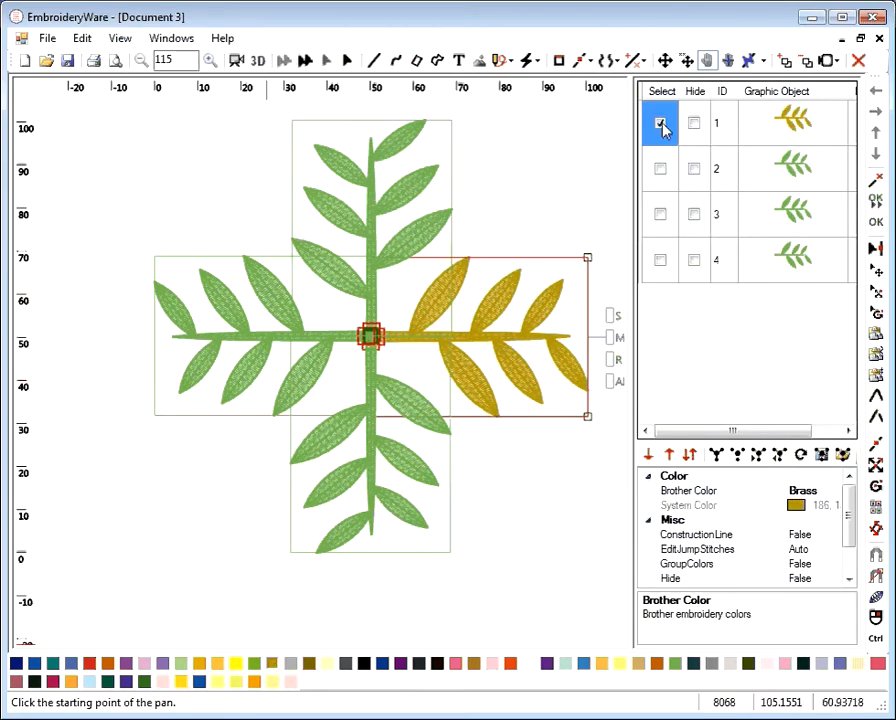
click(660, 122)
click(660, 169)
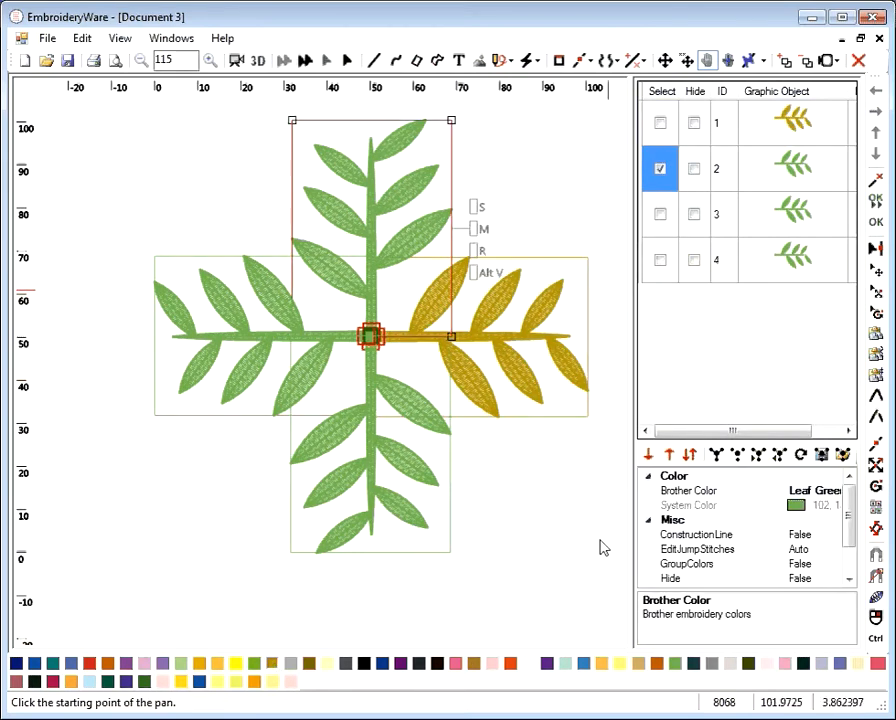
click(658, 664)
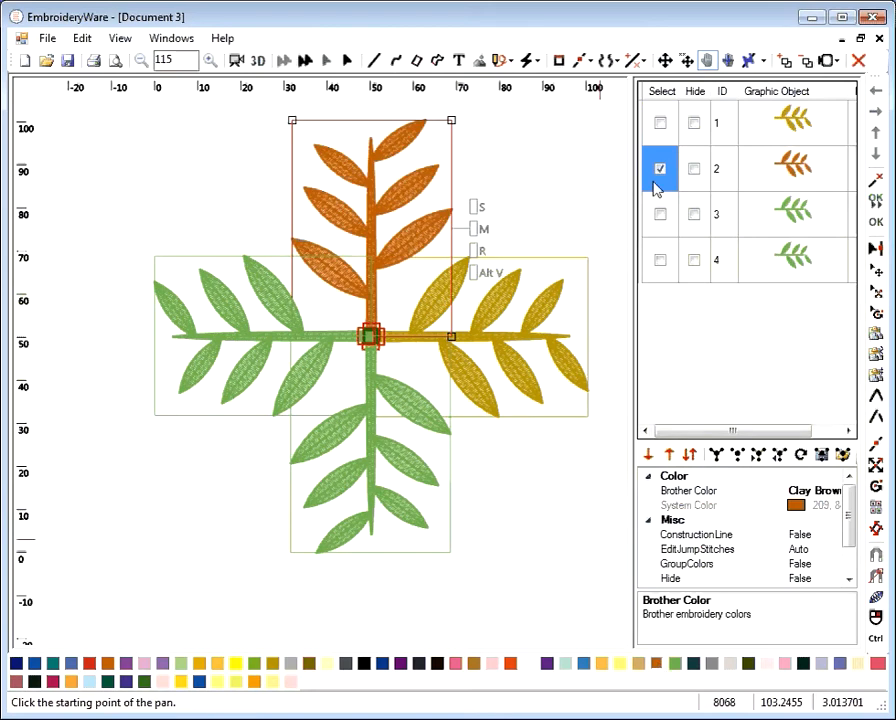
Step: Recolour branch 3 Sky Blue and return from editing to the whole design
click(657, 190)
click(662, 218)
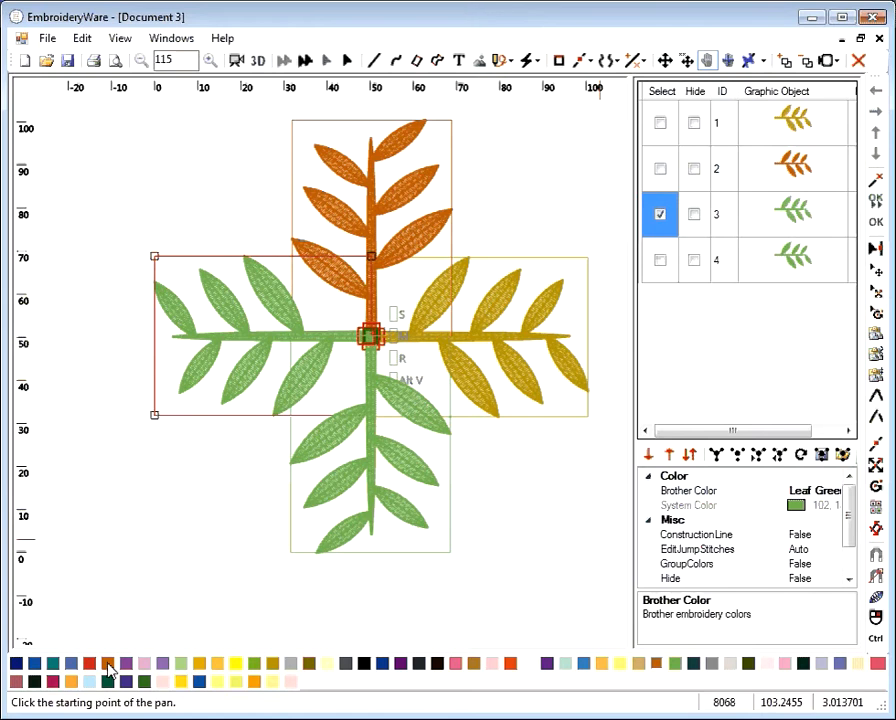
click(586, 664)
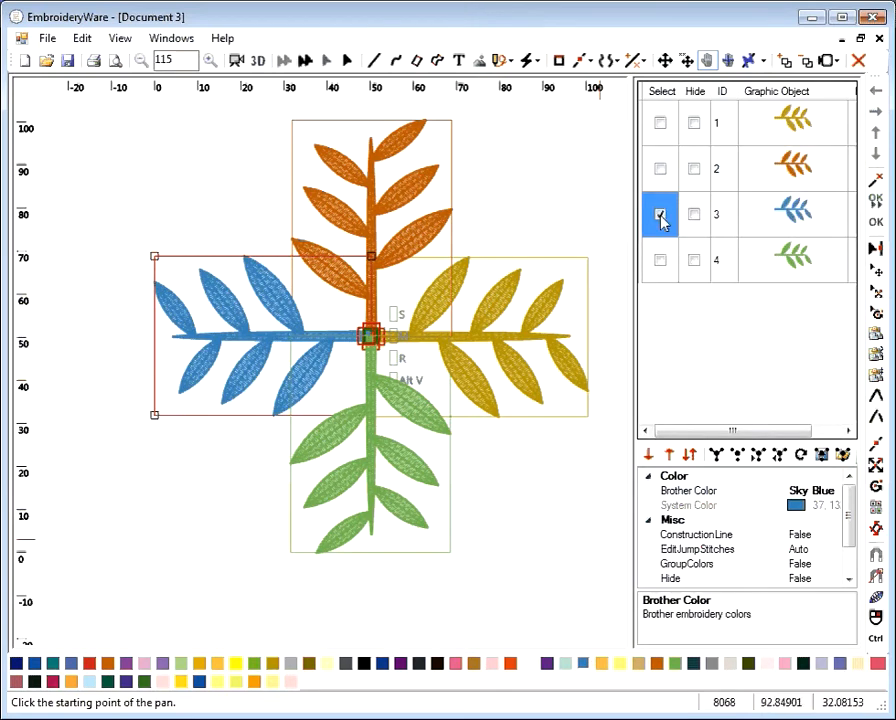
click(660, 212)
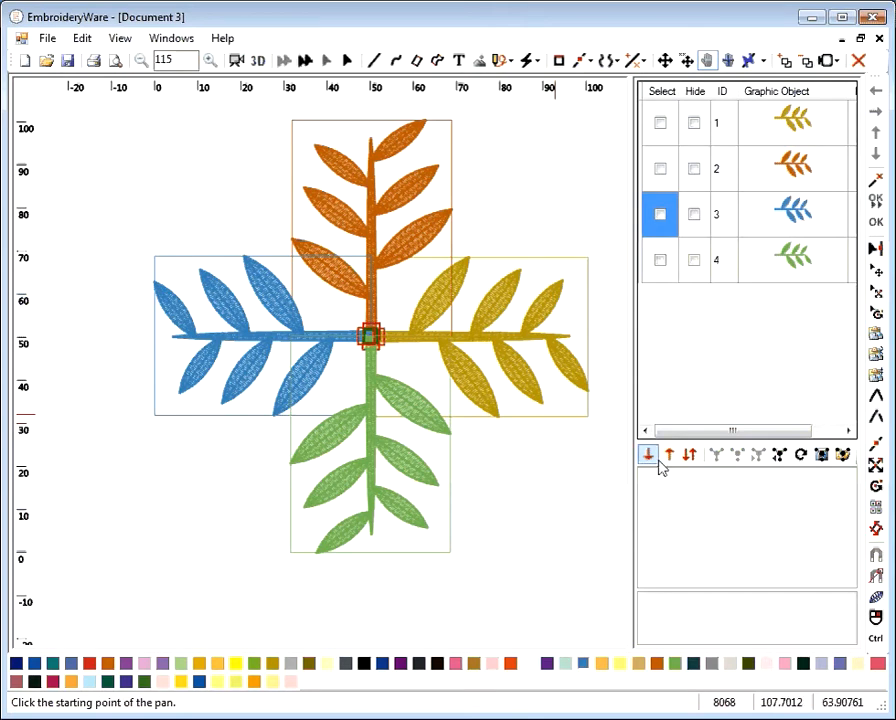
click(779, 458)
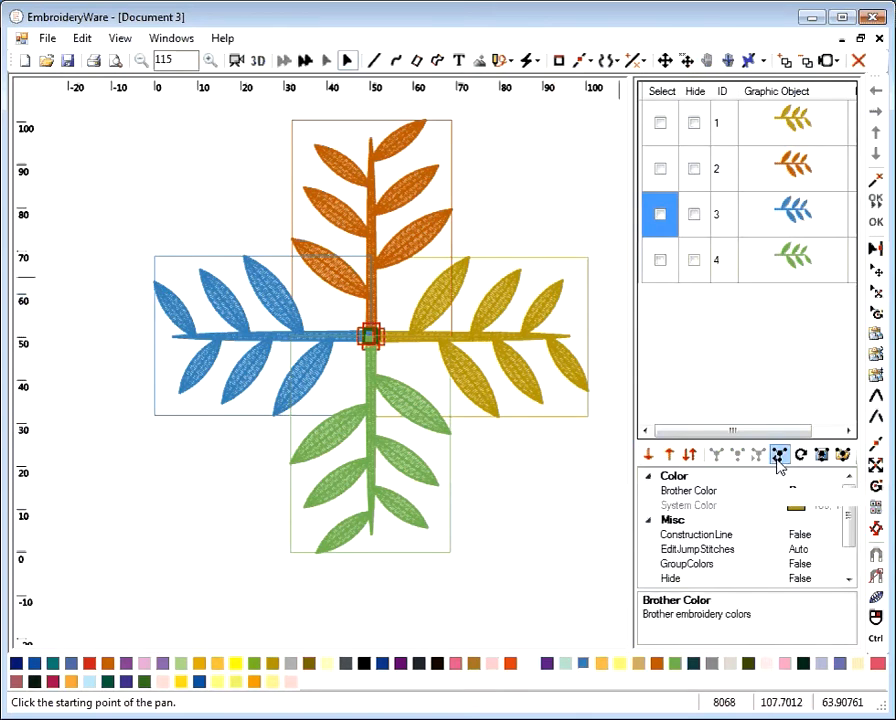
click(779, 456)
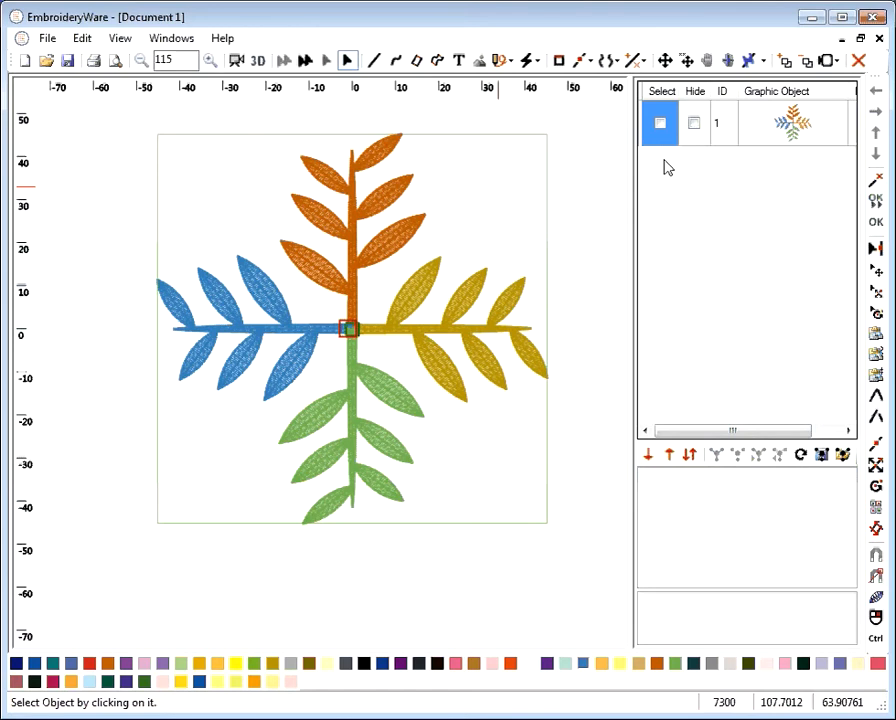
Step: Open the design and its nested Brass branch for editing, and recolour the branch's leaf object 2 Cream Yellow
click(660, 123)
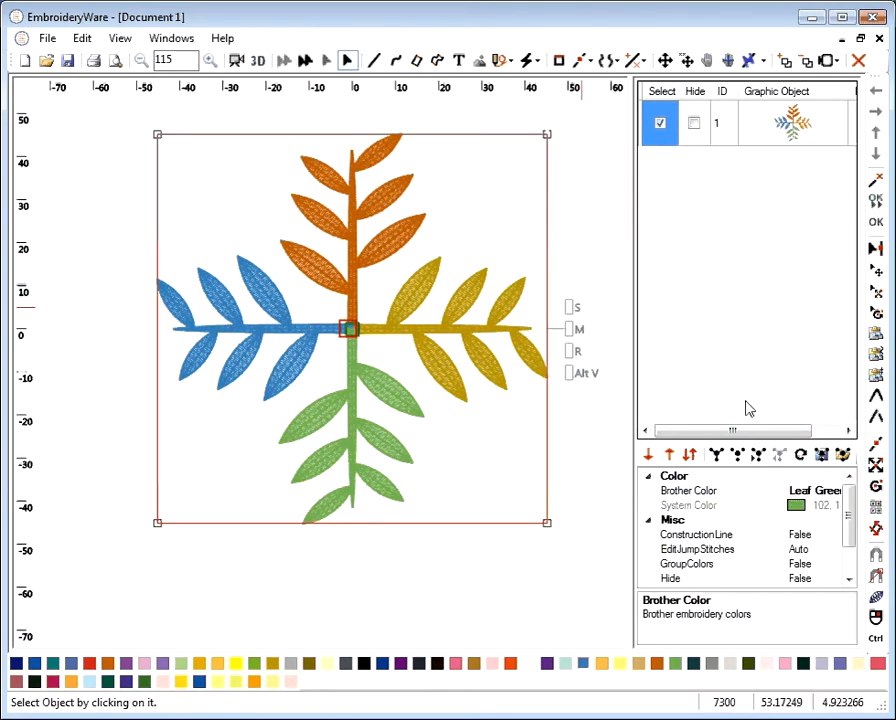
click(759, 456)
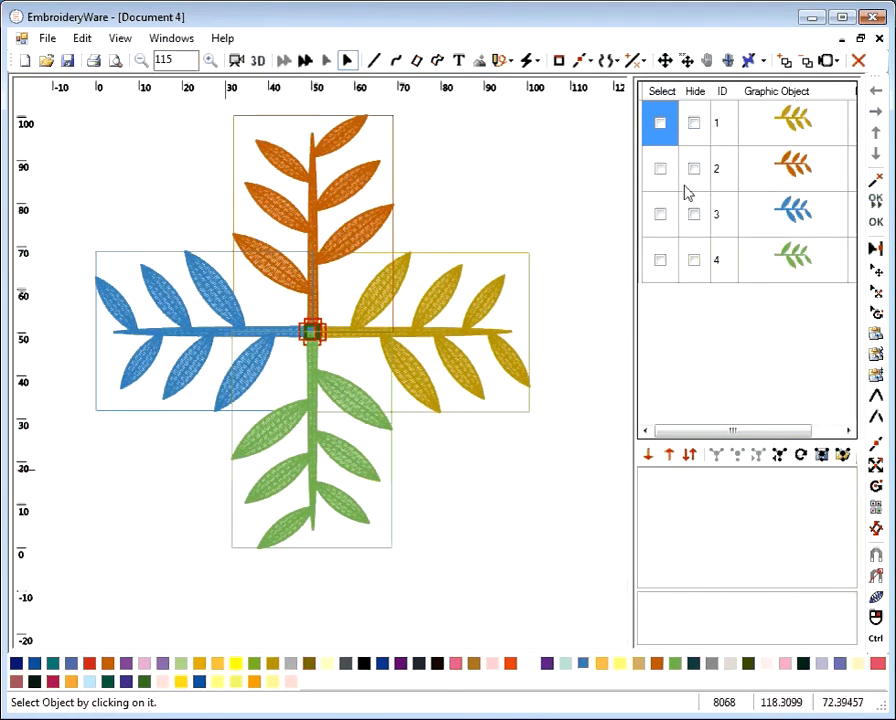
click(660, 124)
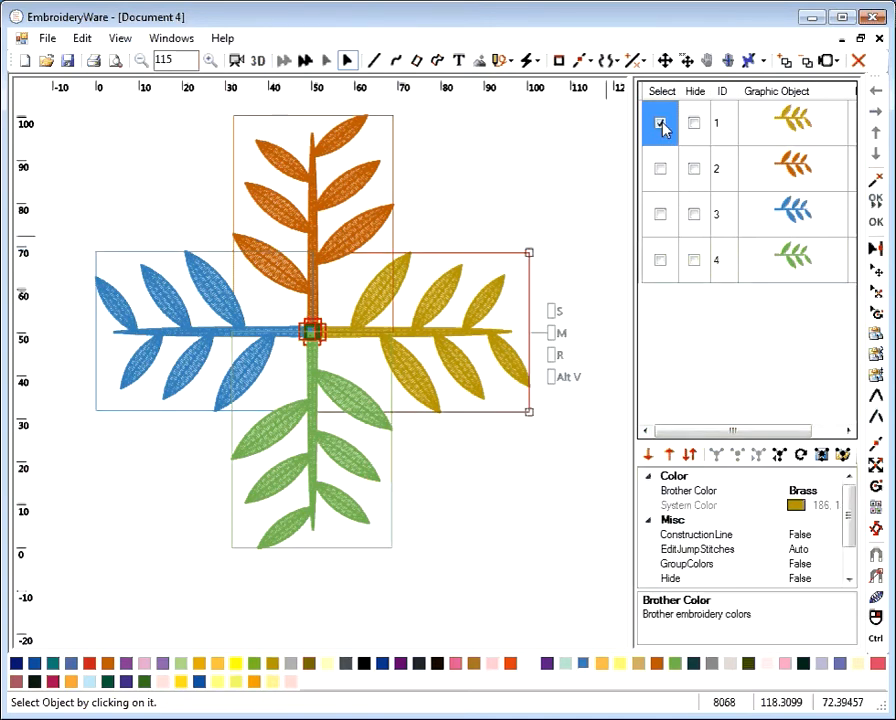
click(760, 459)
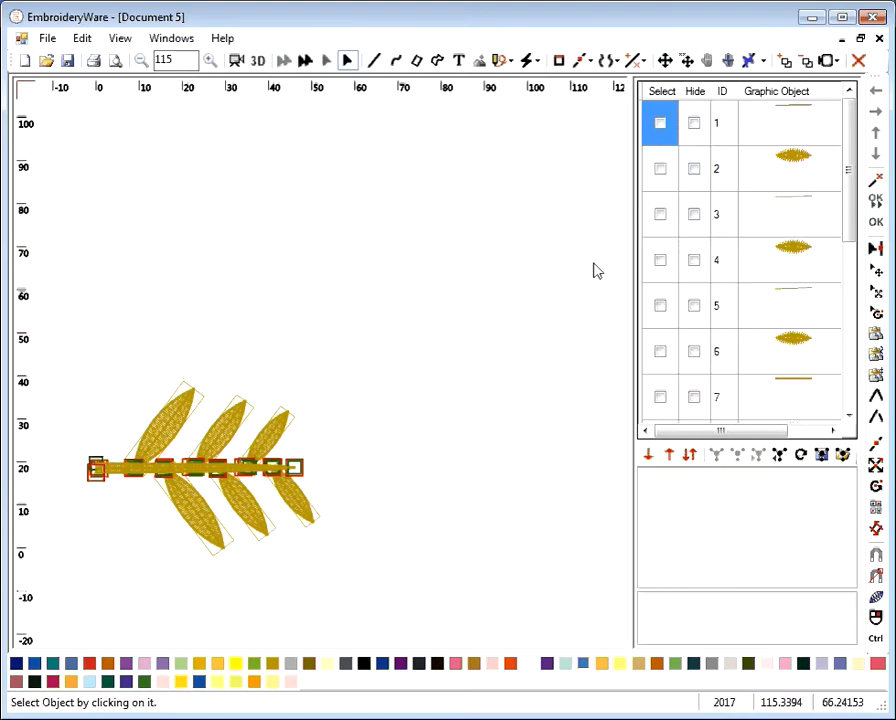
click(660, 169)
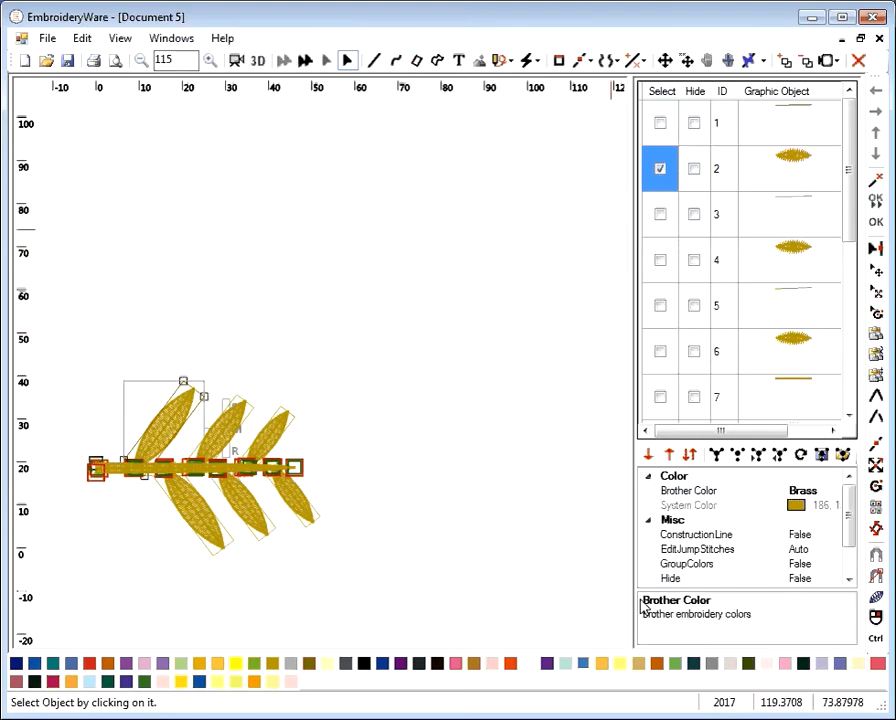
click(618, 663)
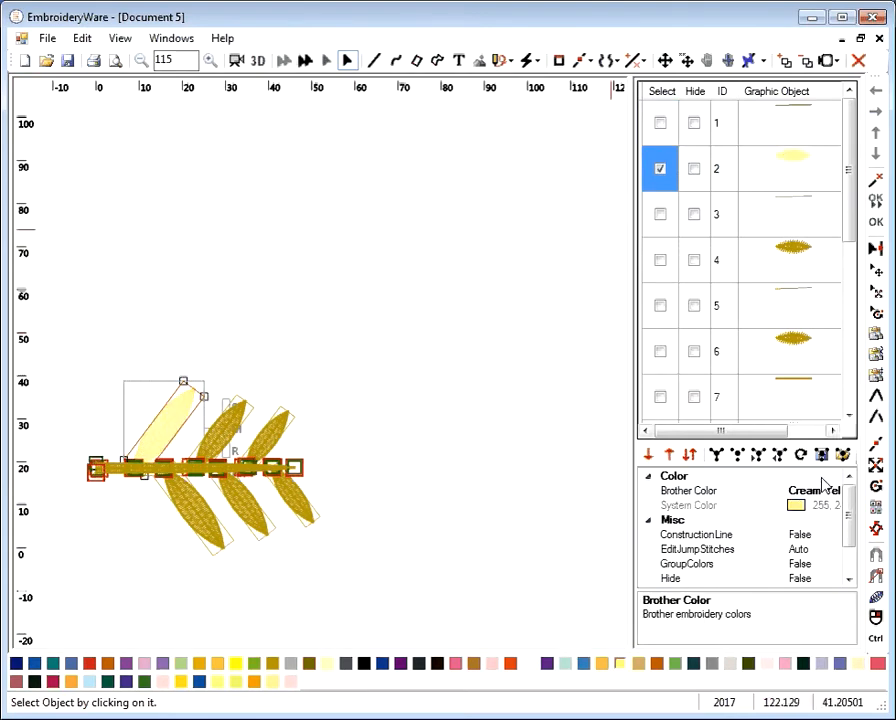
Step: Return from both nested edit levels to the whole design and preview it in 3D
click(781, 455)
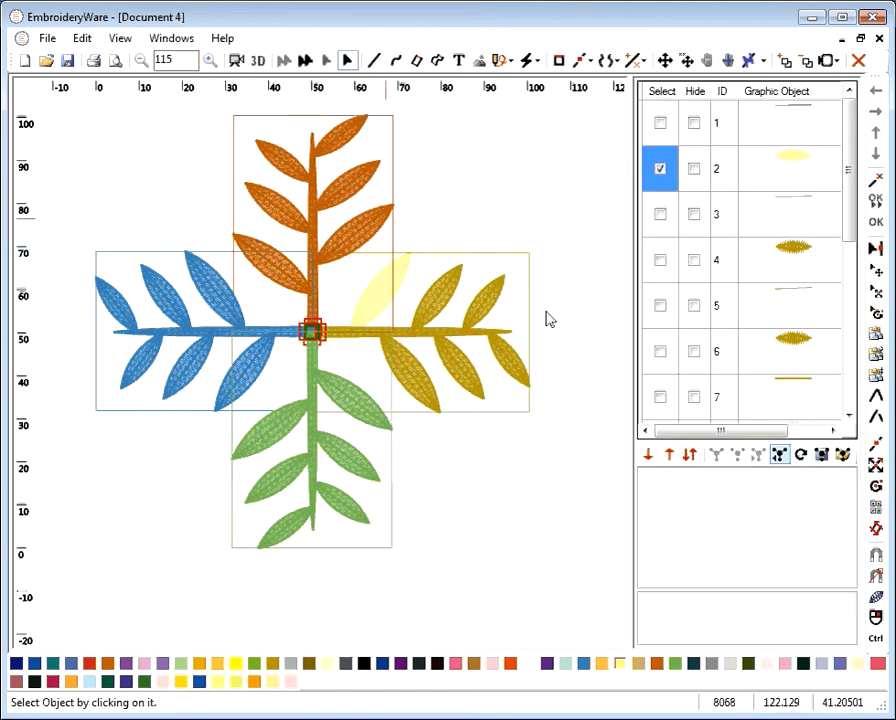
click(779, 455)
click(779, 455)
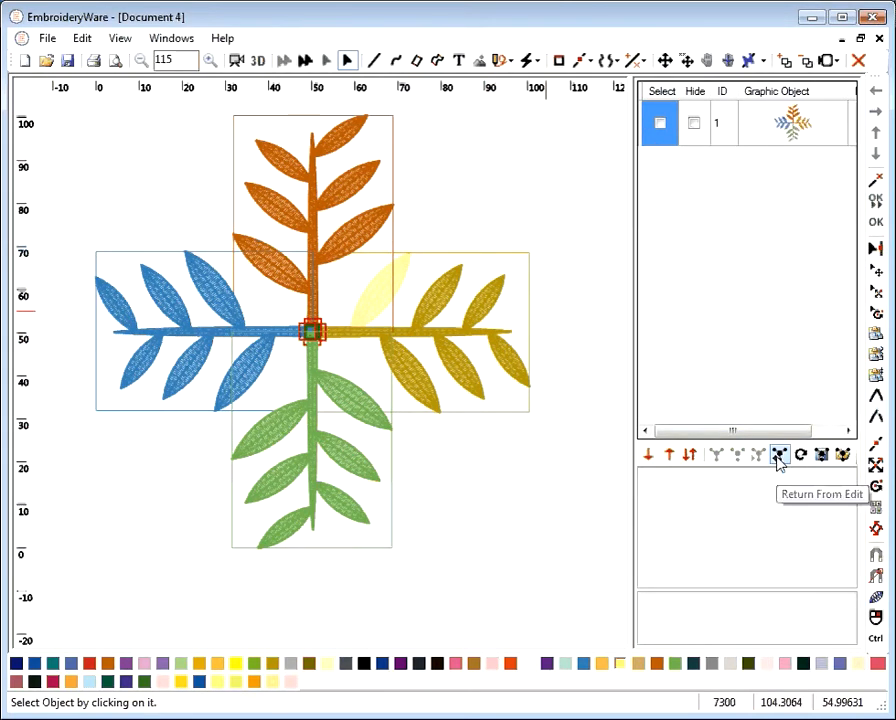
click(779, 455)
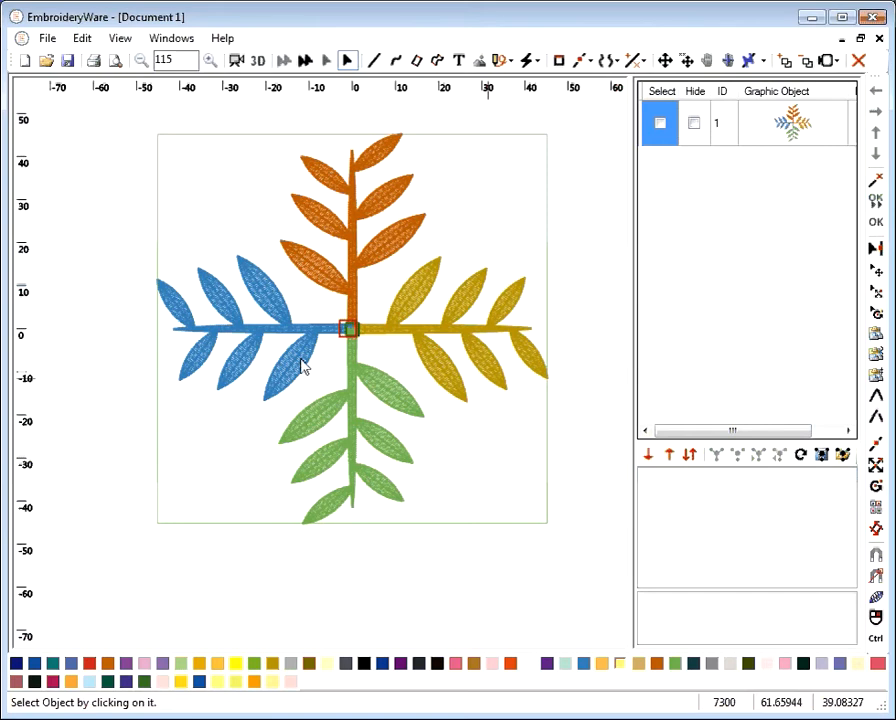
click(258, 62)
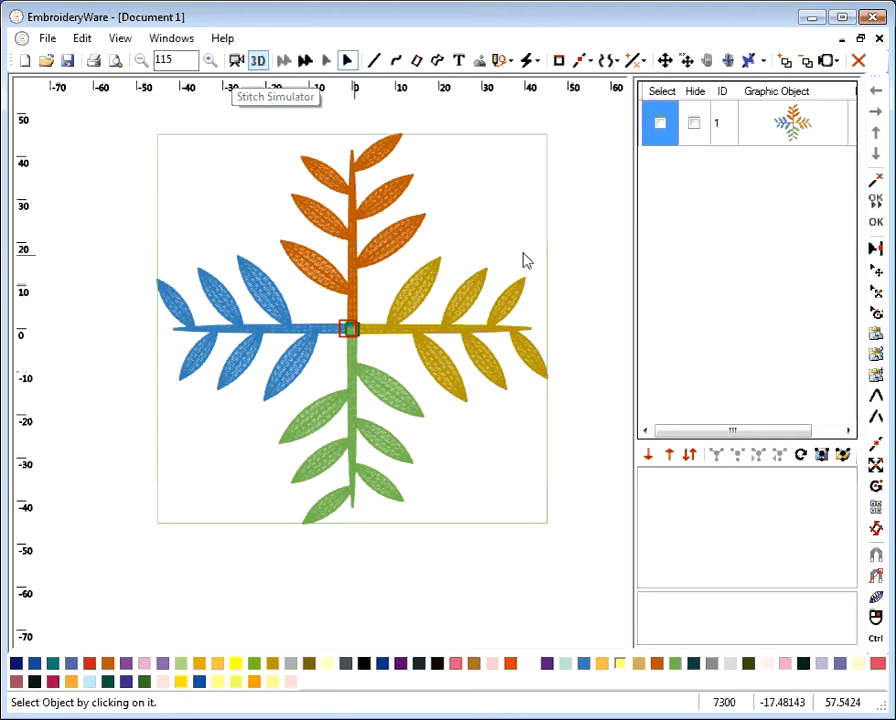
Step: Edit the design's component objects, recolour branches 2 and 4 together in Clay Brown, and return from editing
click(660, 123)
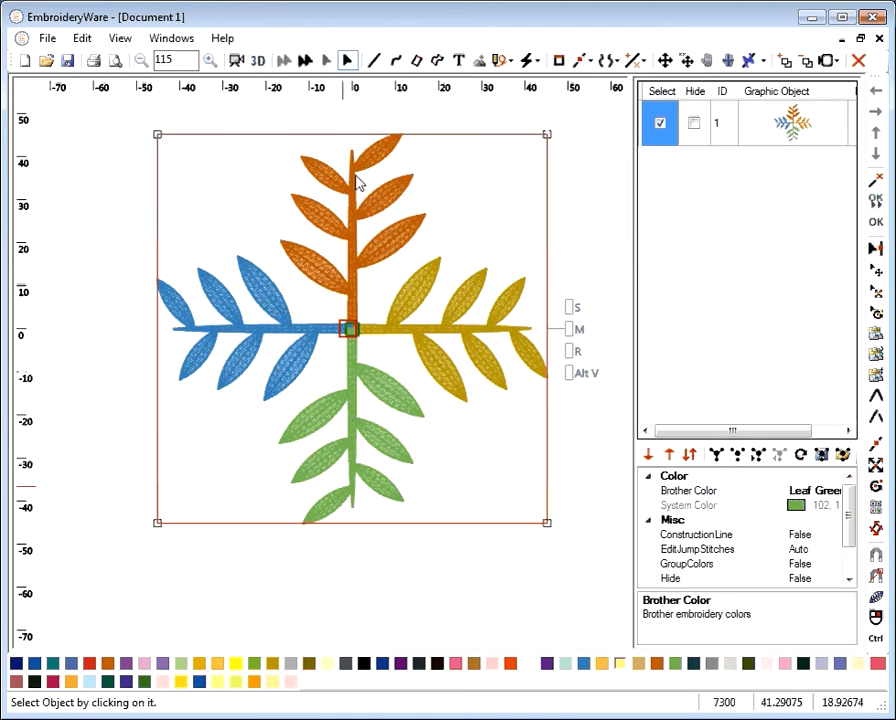
click(757, 458)
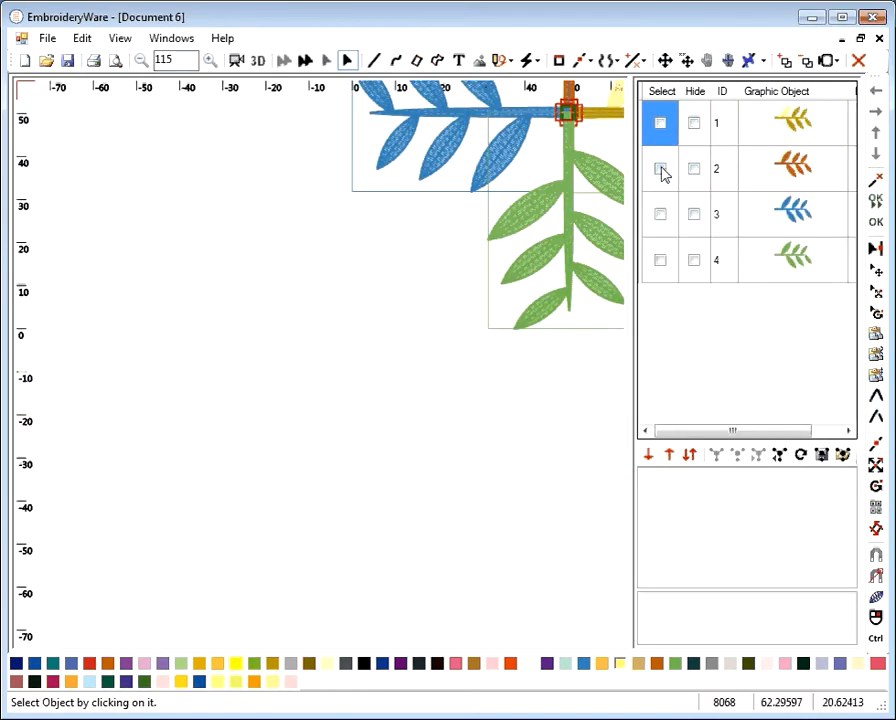
click(661, 171)
click(661, 171)
click(660, 260)
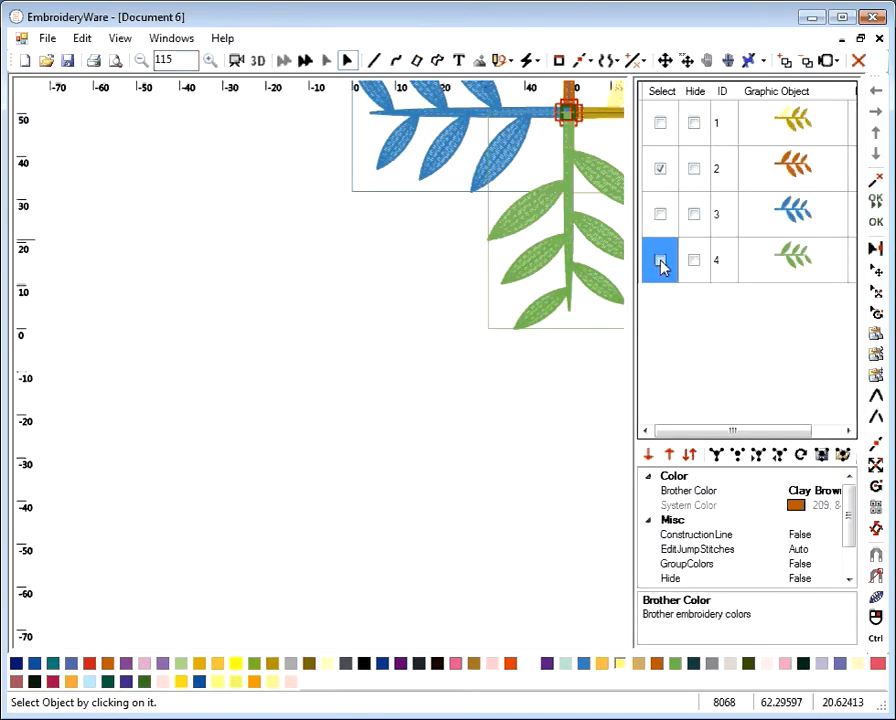
click(655, 664)
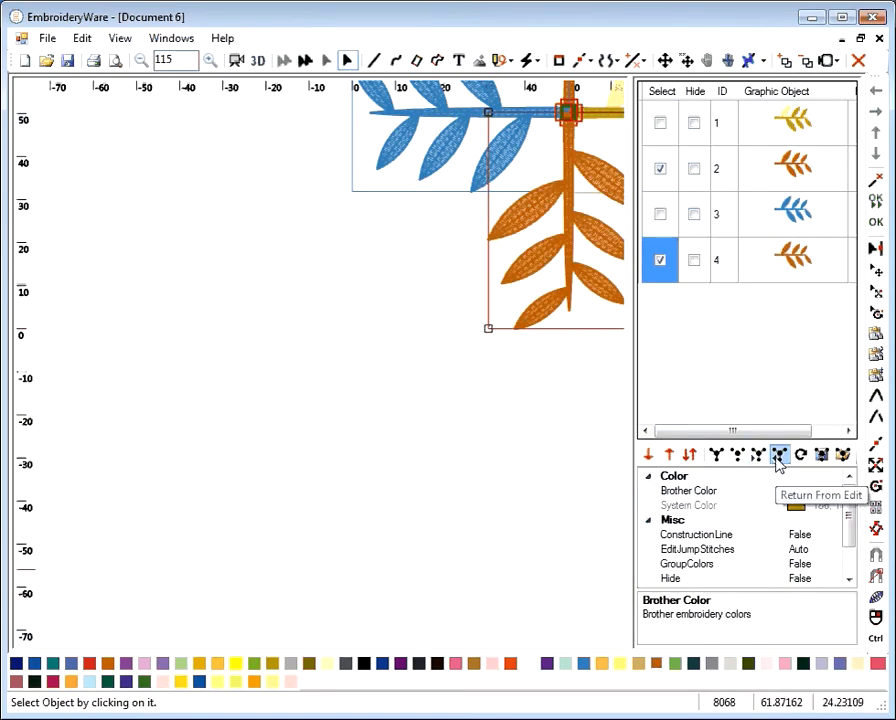
click(758, 462)
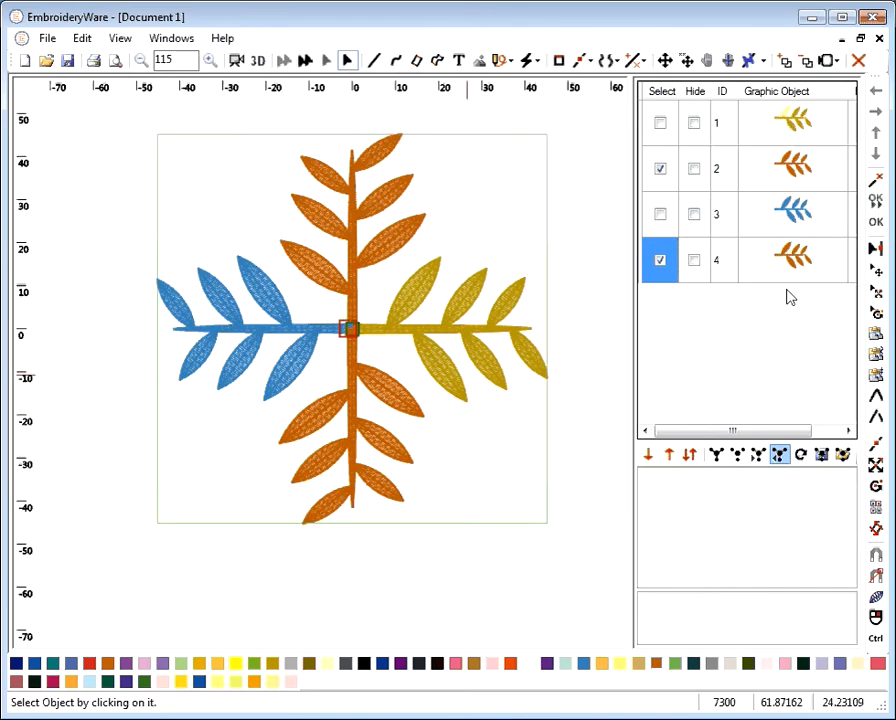
Step: Play the whole design in the Stitch Simulator and raise the speed to 1000 stitches/sec
click(237, 62)
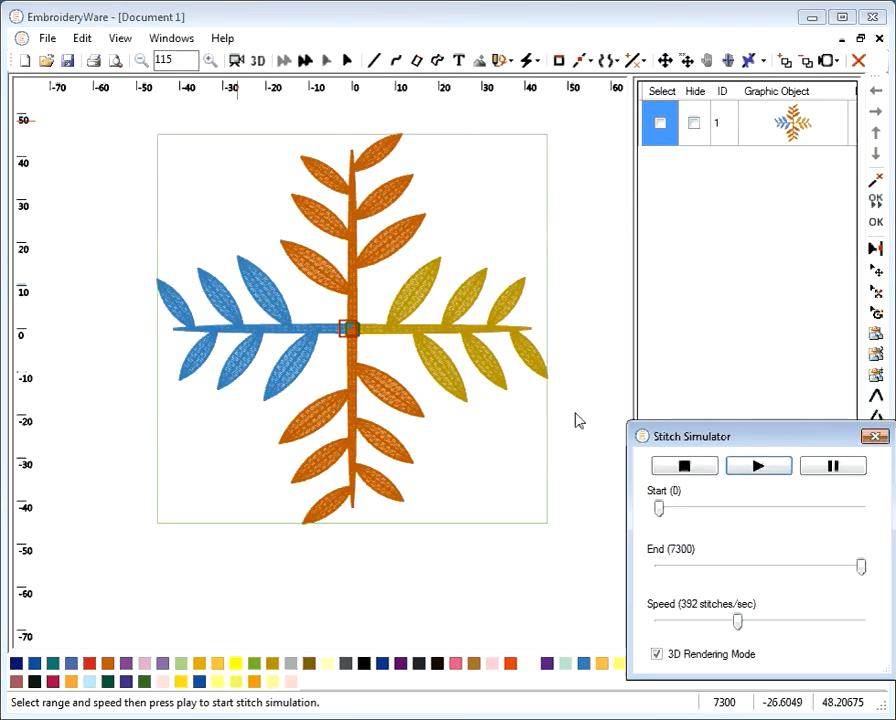
click(760, 468)
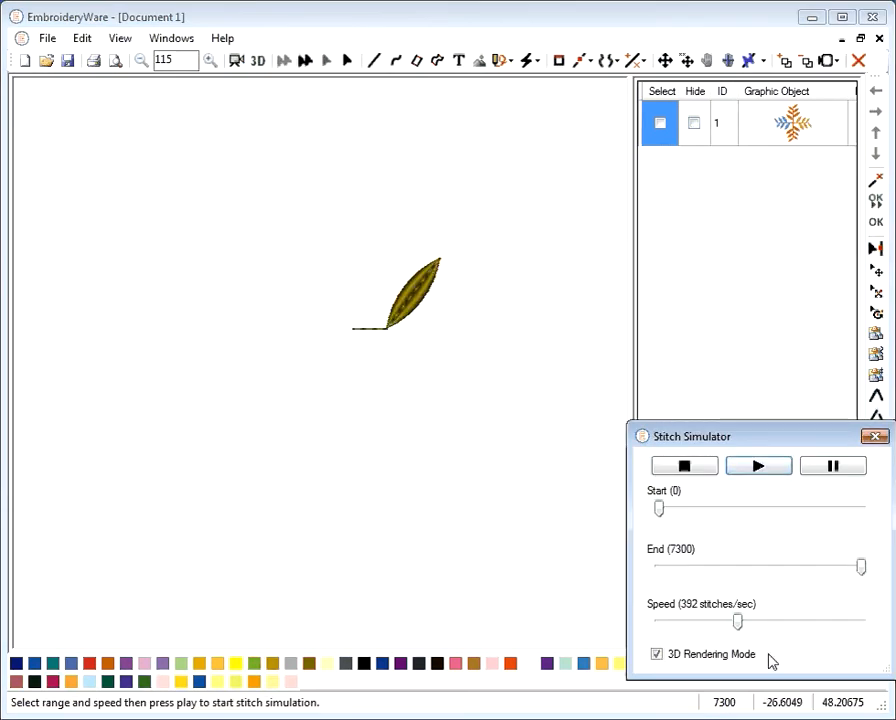
mouse_move(740, 628)
mouse_down()
mouse_move(820, 642)
mouse_move(873, 634)
mouse_up()
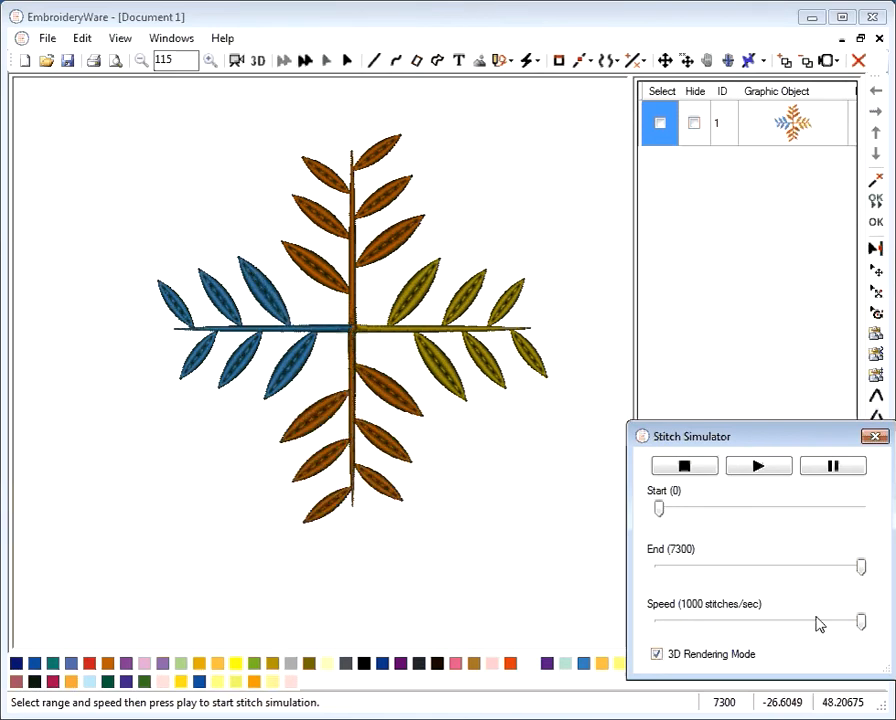
Step: Close the Stitch Simulator, select the whole design and set its GroupColors property to True
click(875, 437)
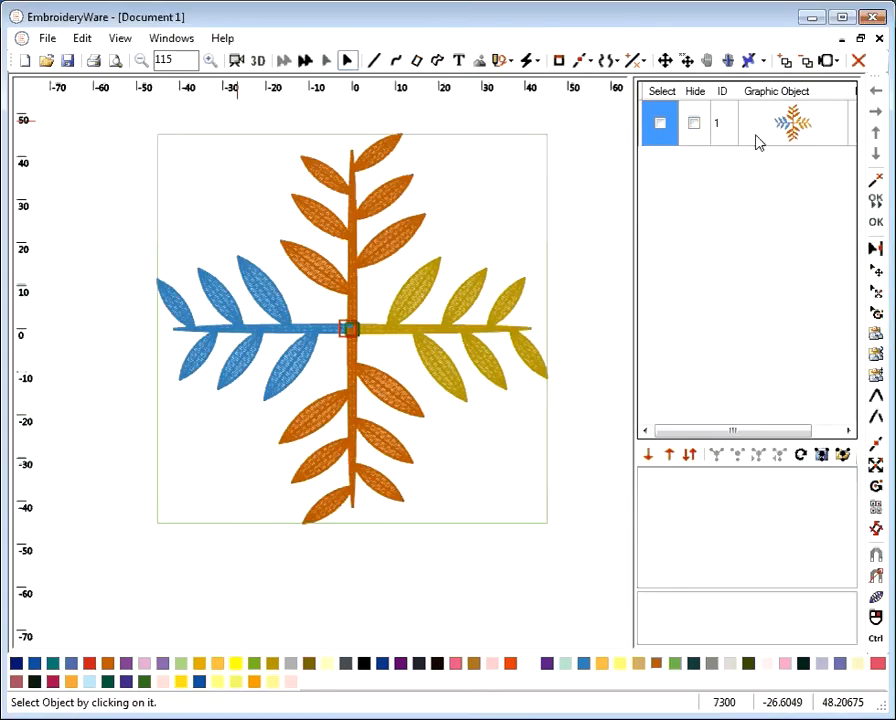
click(659, 124)
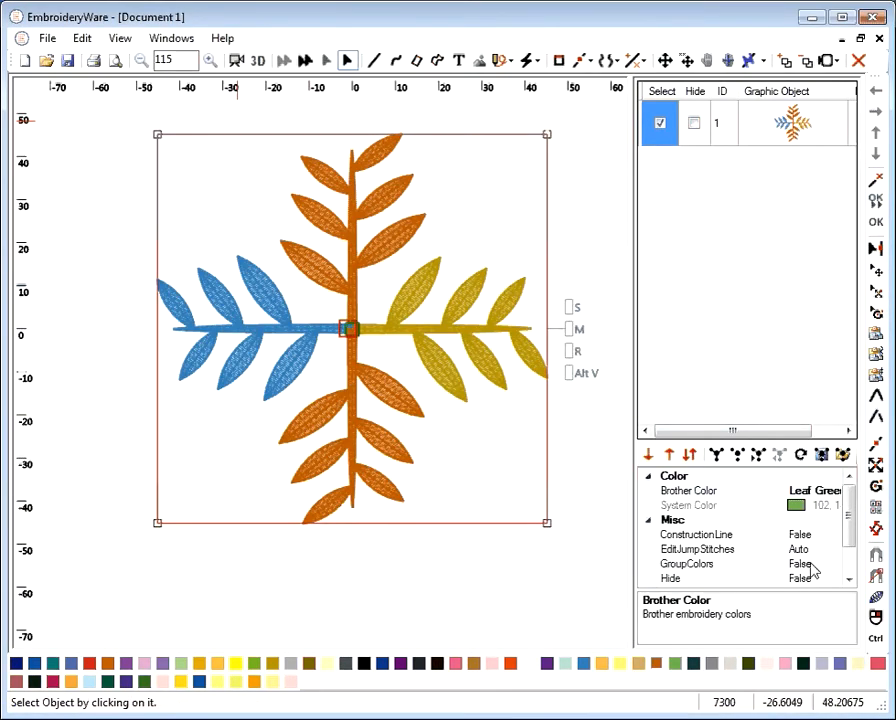
click(800, 564)
click(834, 570)
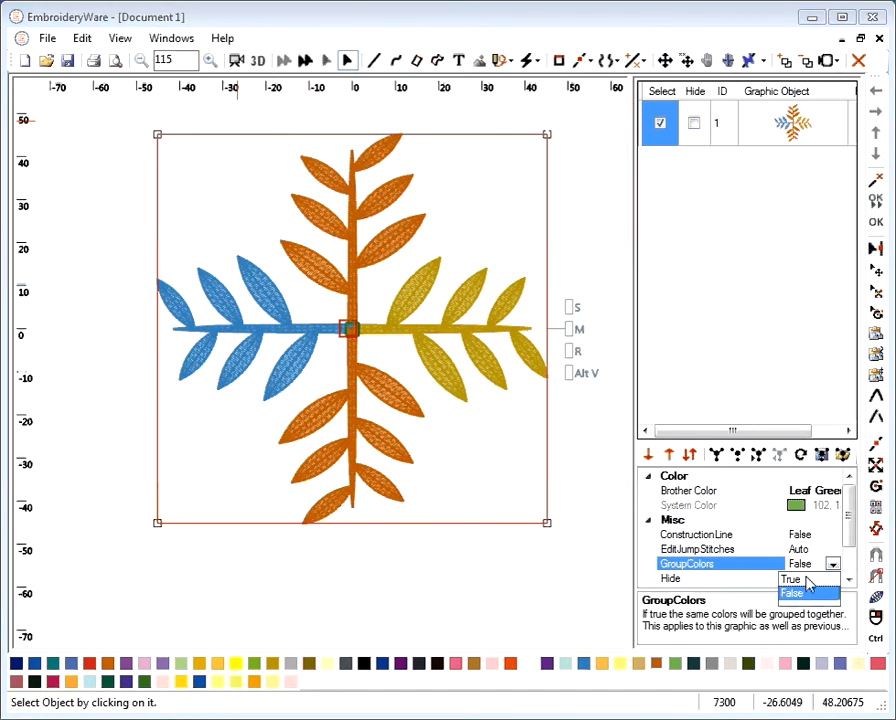
click(796, 578)
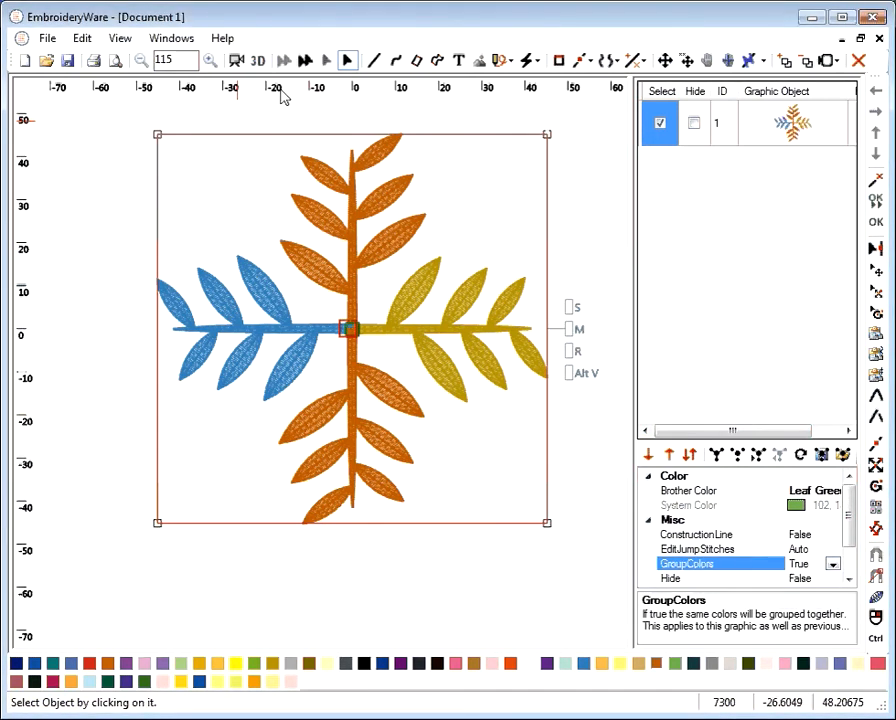
Step: Play the colour-grouped design through the Stitch Simulator at 1000 stitches/sec and close the simulator
click(237, 61)
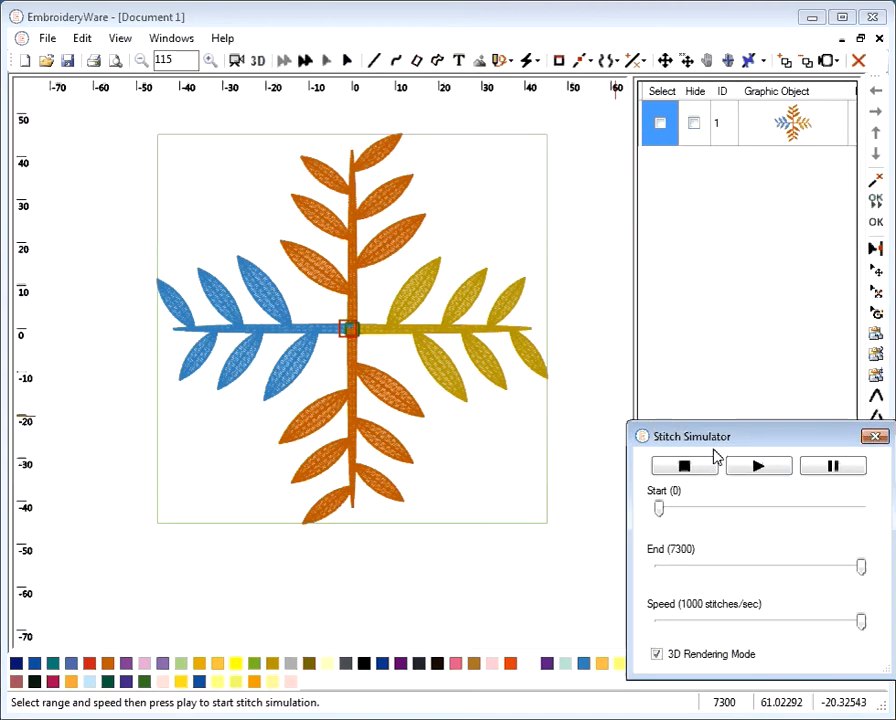
click(760, 468)
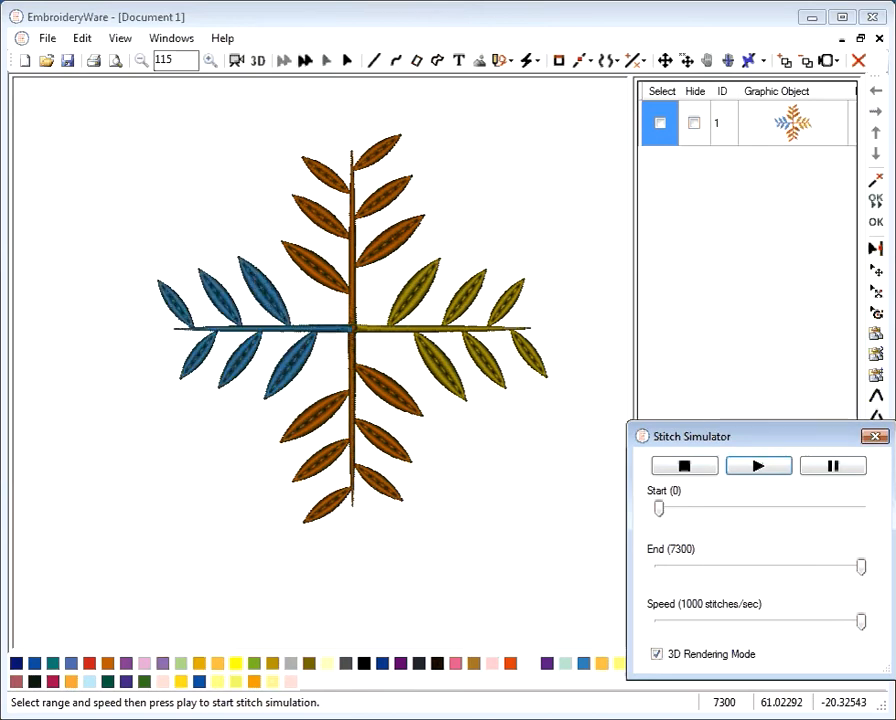
click(875, 437)
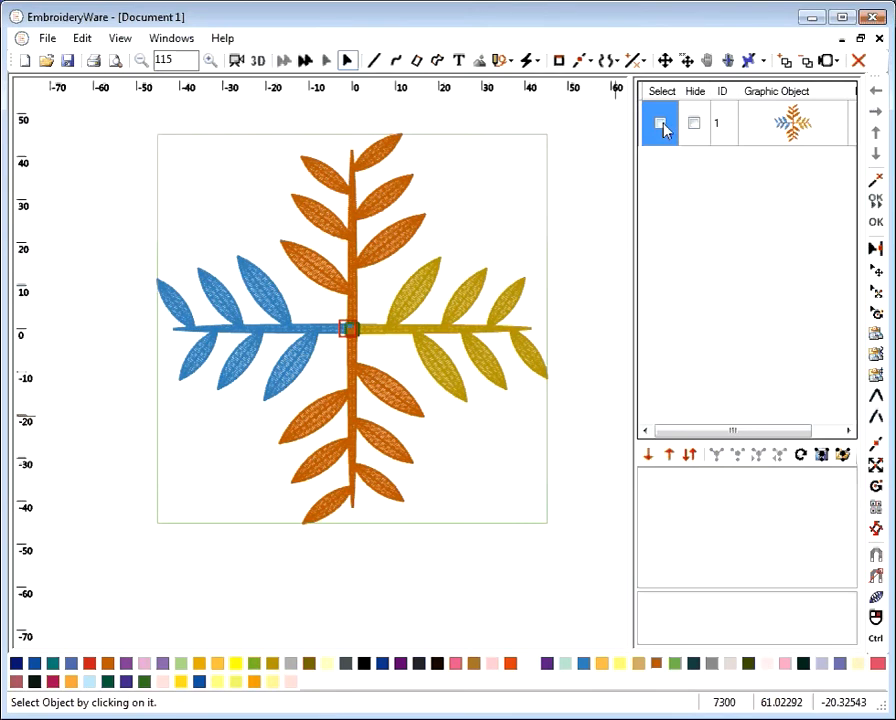
Step: Copy the whole design, paste a duplicate centred at about X 34, Y -52, check its properties and deselect it
click(660, 124)
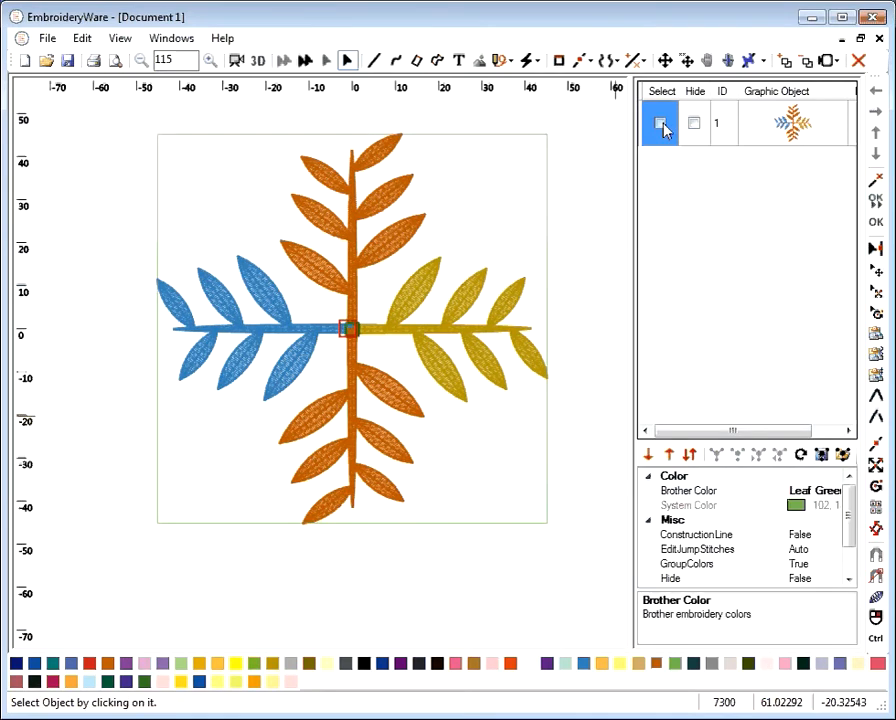
click(84, 40)
click(120, 123)
click(82, 38)
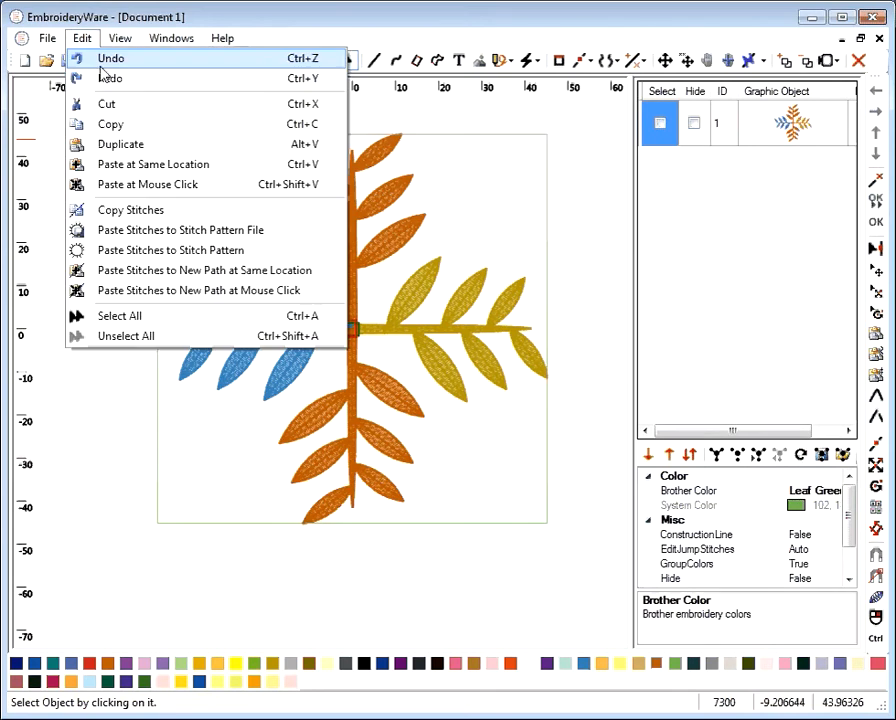
click(141, 186)
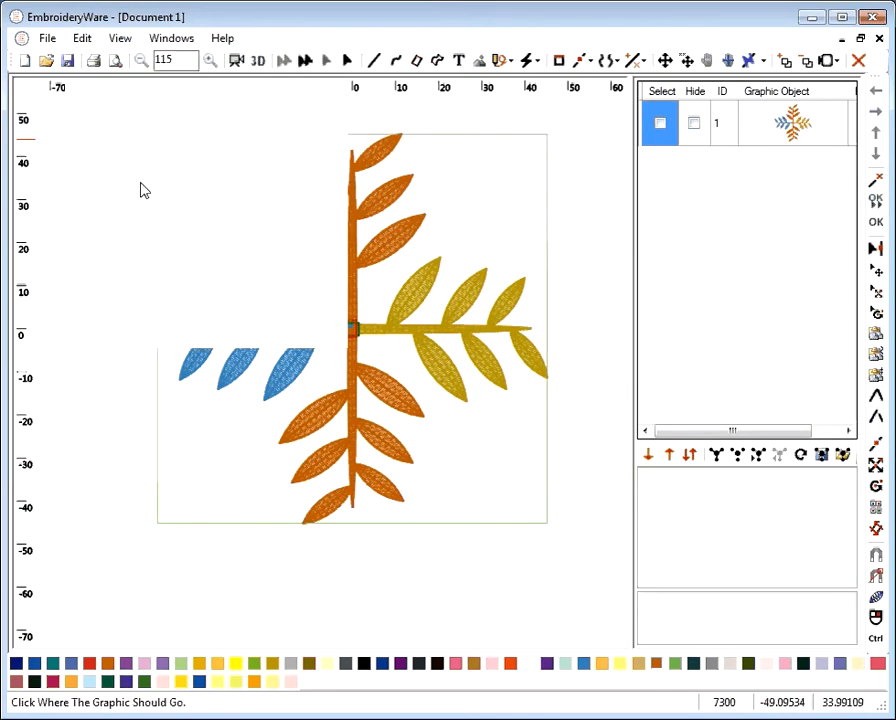
click(499, 555)
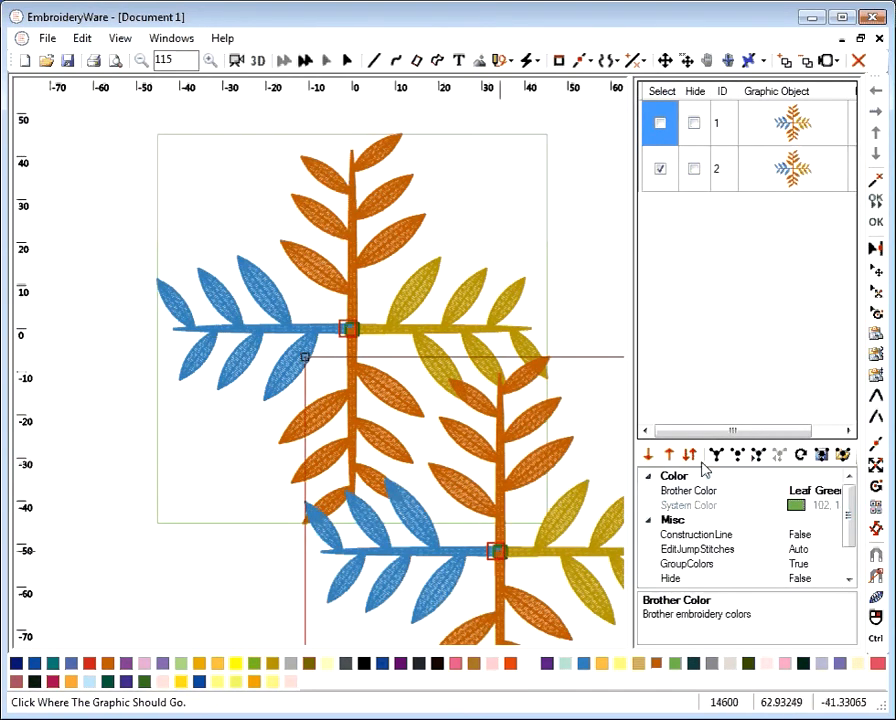
drag(849, 530, 849, 570)
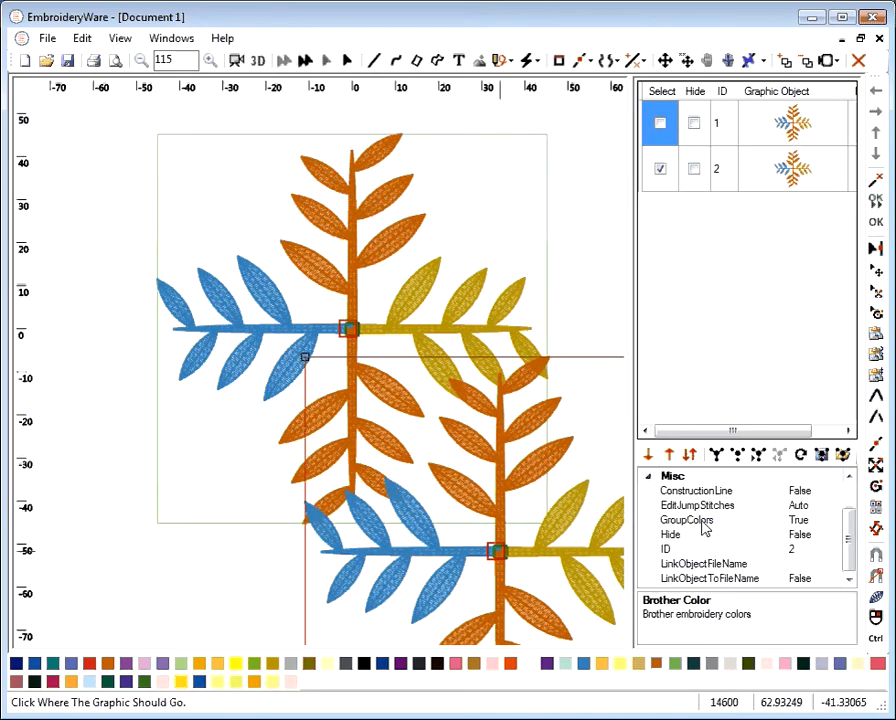
click(661, 168)
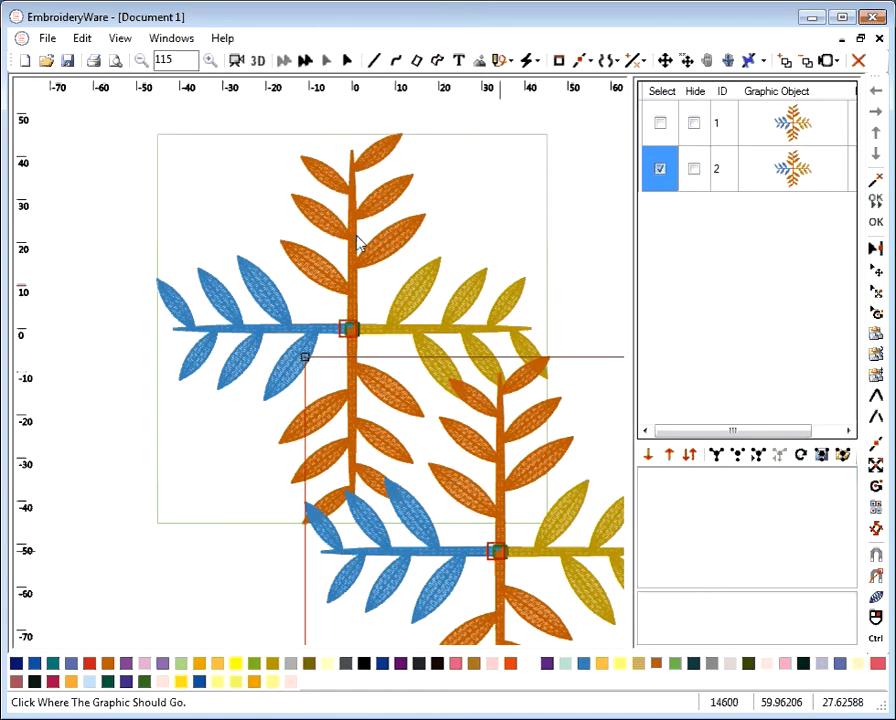
Step: Play both overlapping designs in the Stitch Simulator at 1000 stitches/sec to examine their stitching order
click(244, 64)
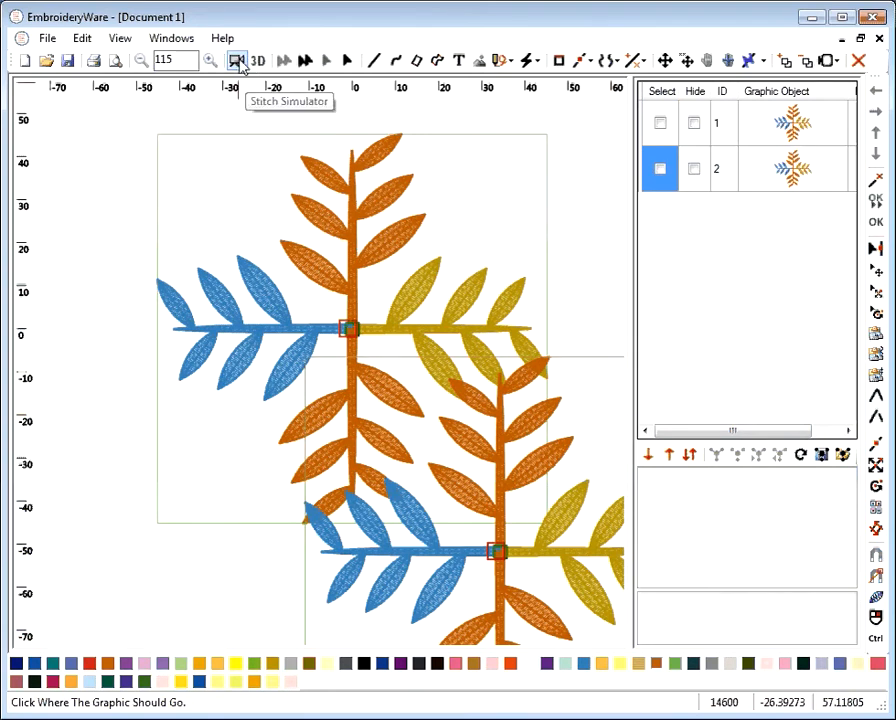
click(238, 62)
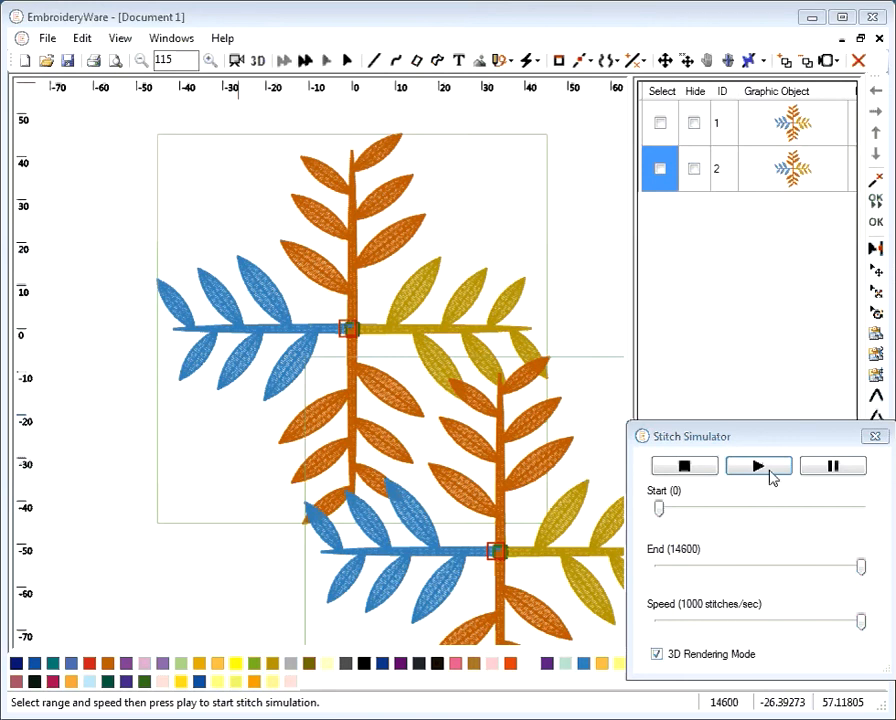
click(772, 477)
drag(780, 448, 810, 445)
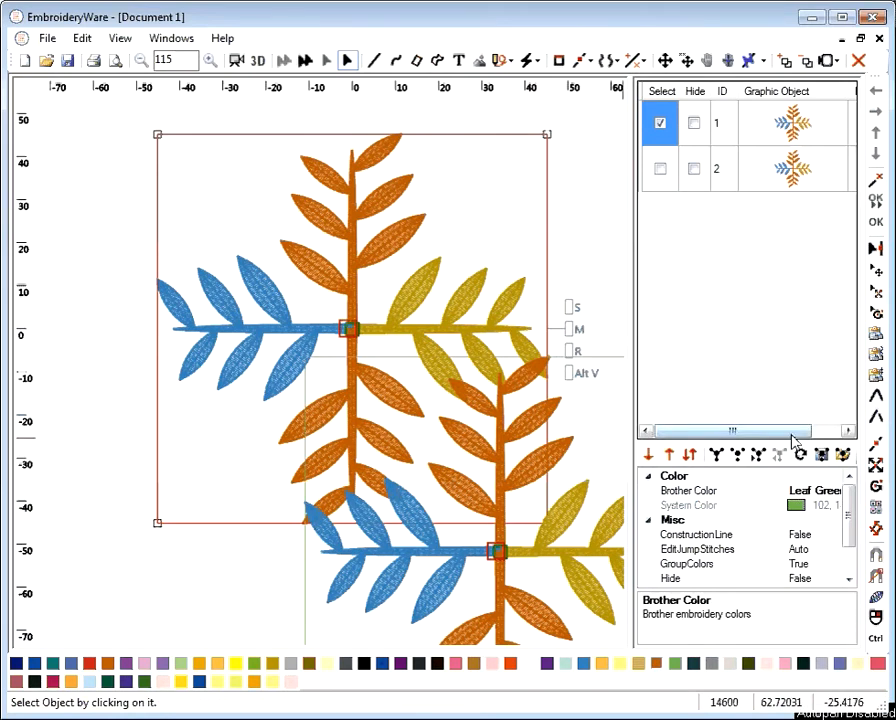
Step: Enlarge the properties area upward and slightly widen the object list panel
drag(793, 442, 793, 357)
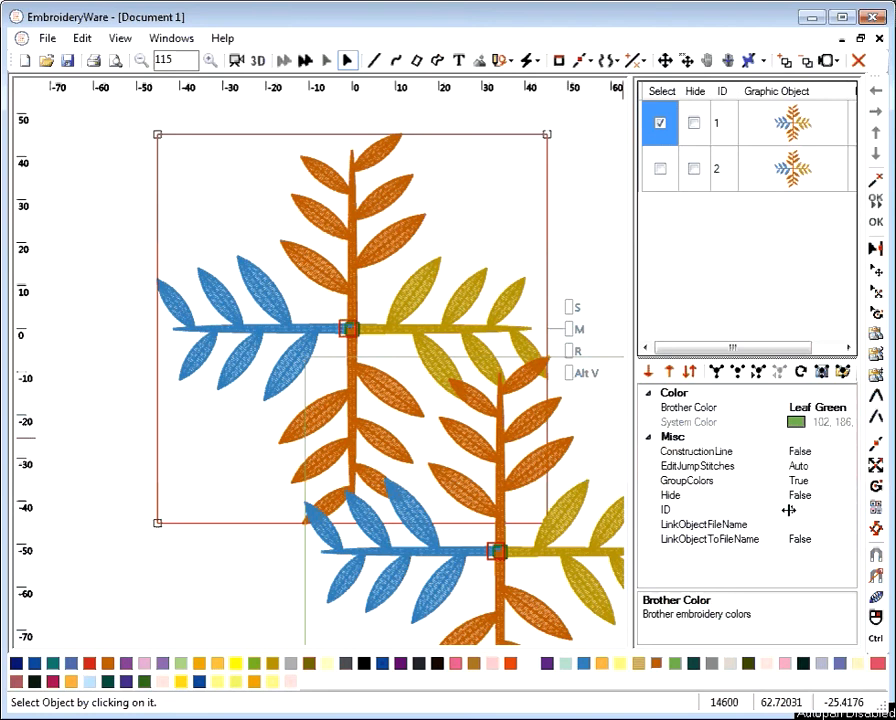
drag(632, 511, 631, 510)
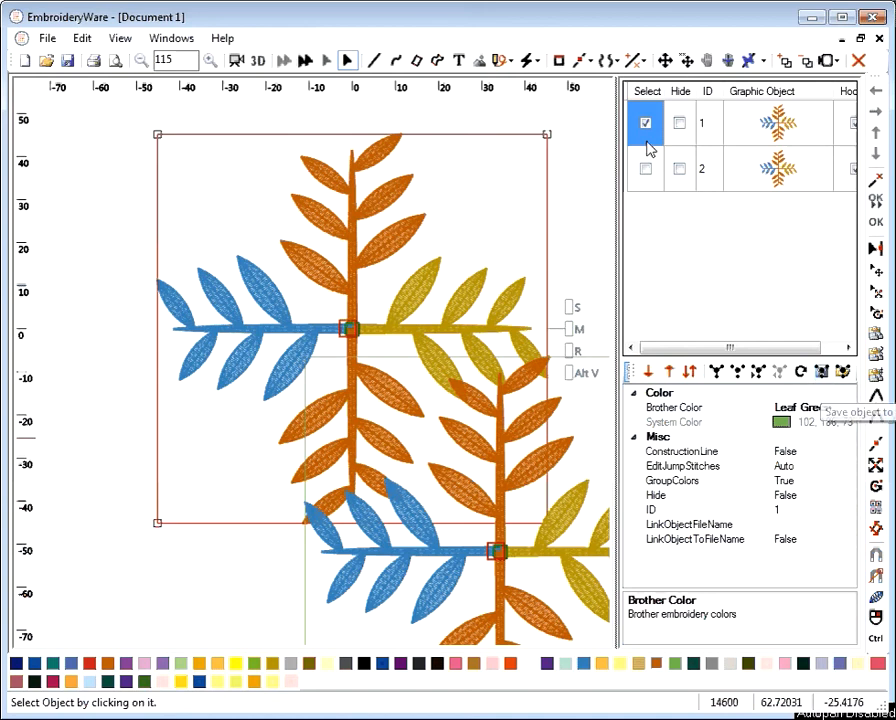
Step: Deselect the original design and delete the pasted duplicate, object 2
click(648, 128)
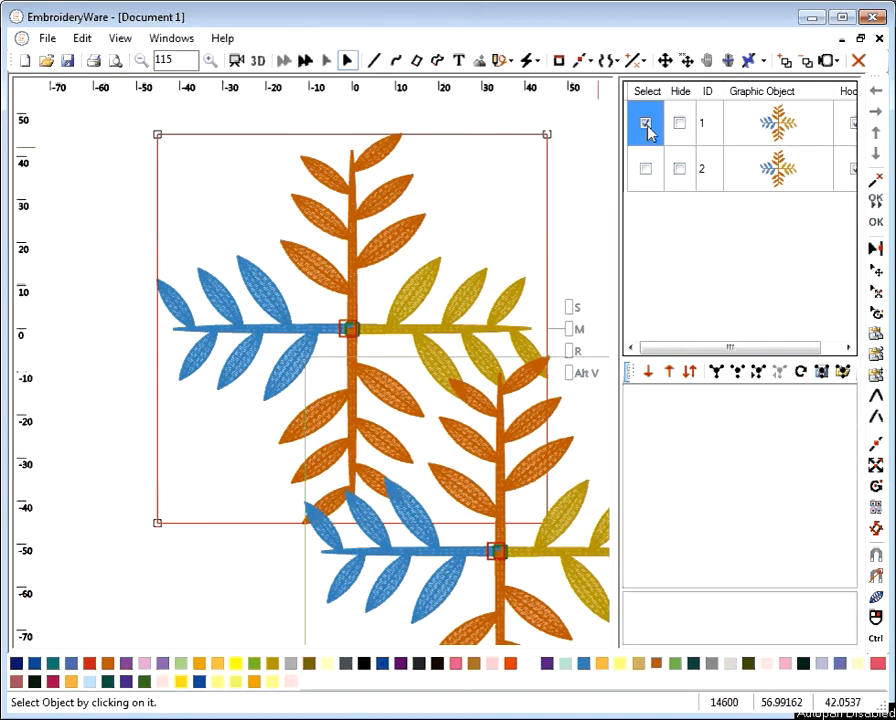
click(647, 170)
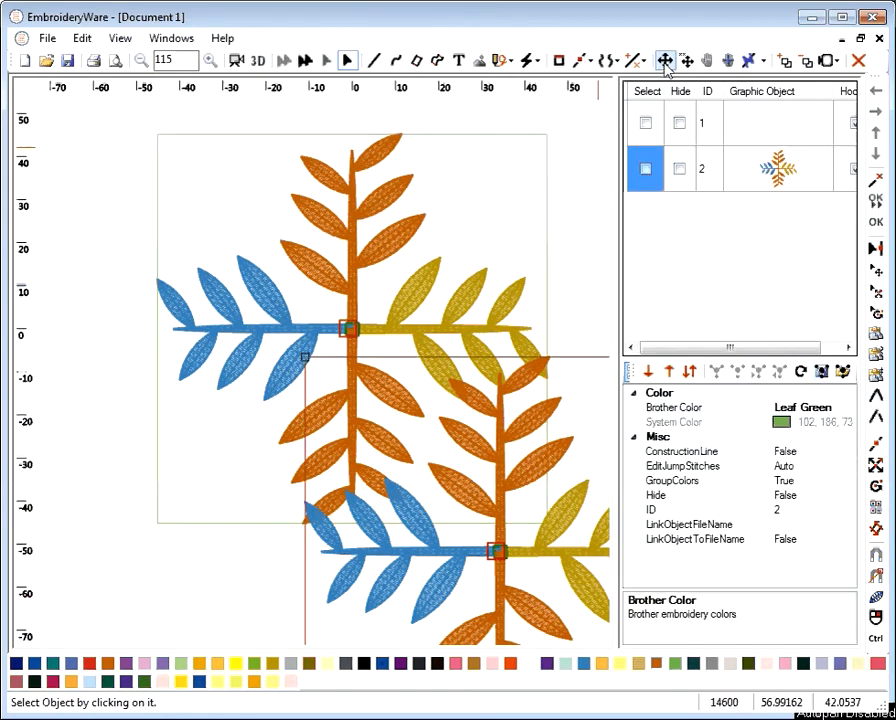
click(858, 61)
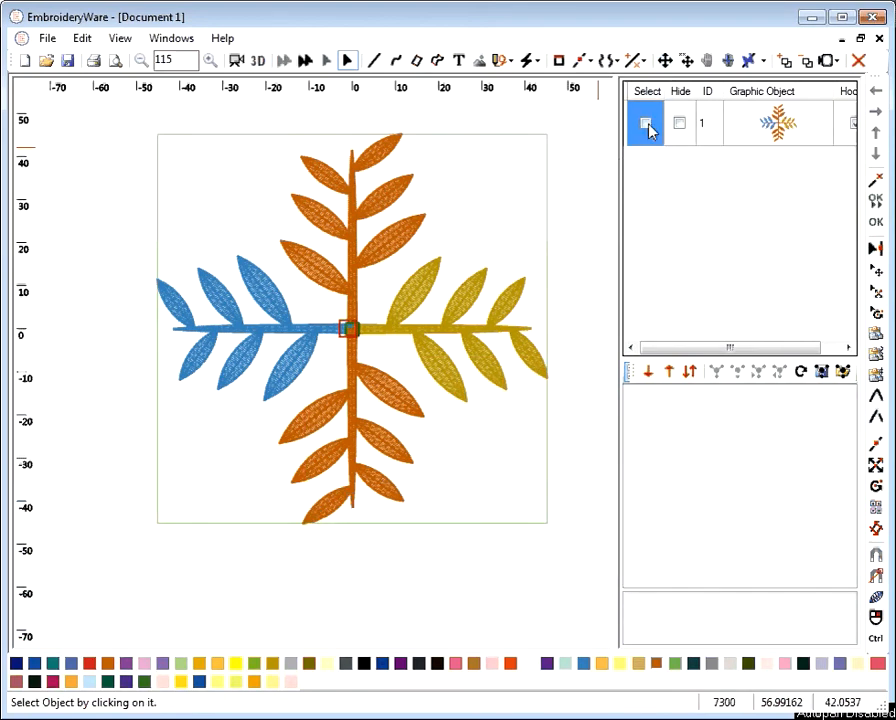
Step: Save the remaining design object to a linked stich file named "test sample" in the Documents library
click(645, 123)
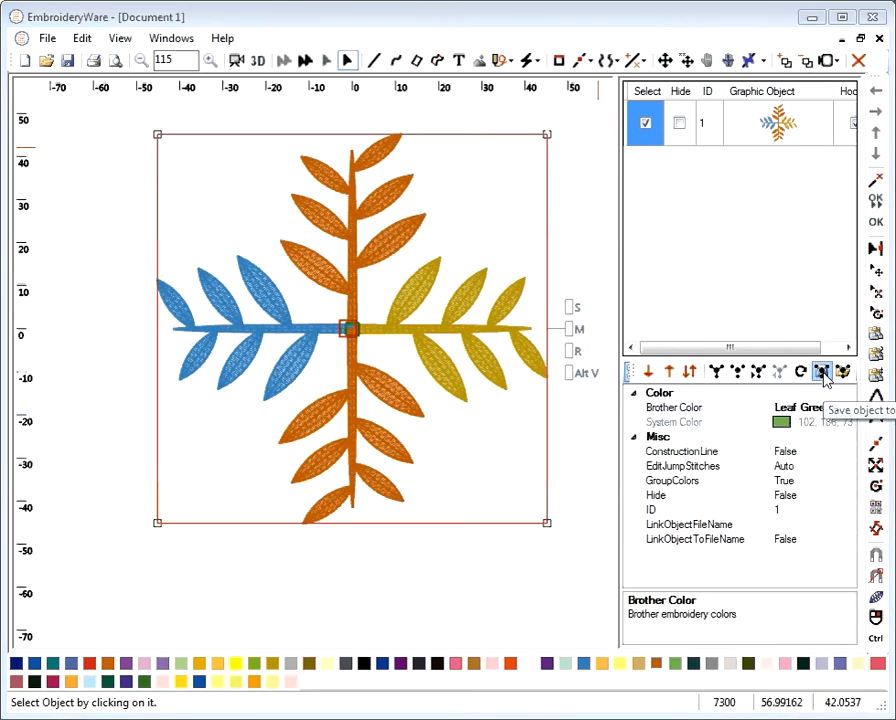
click(823, 375)
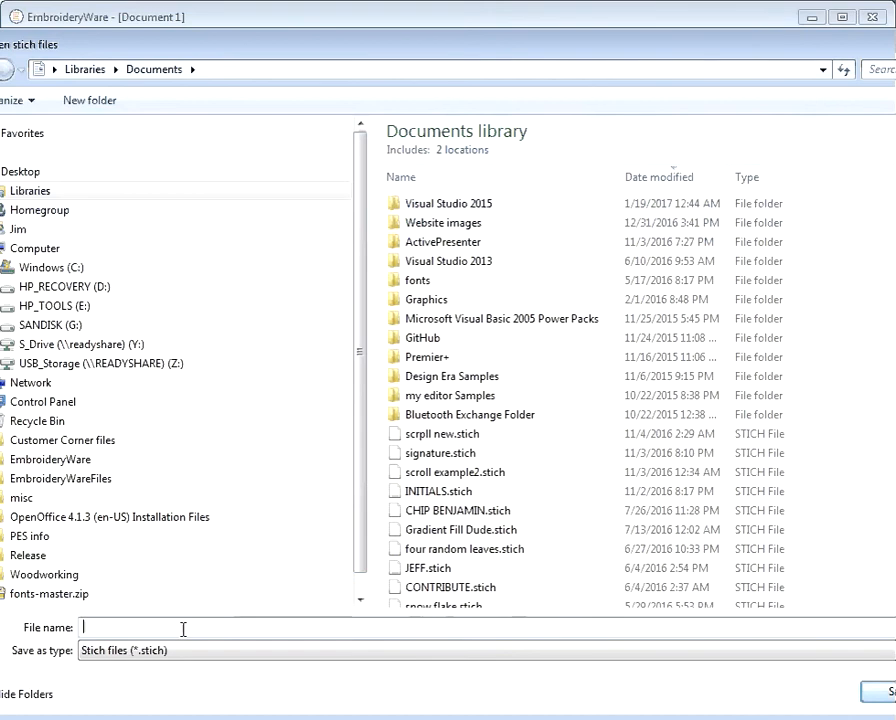
text(test)
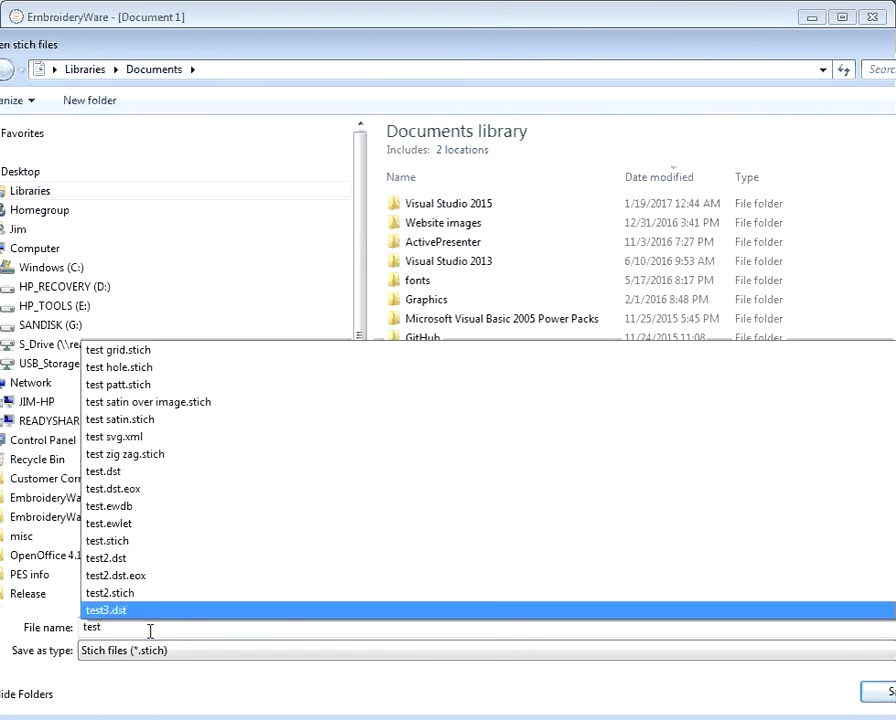
text( sa)
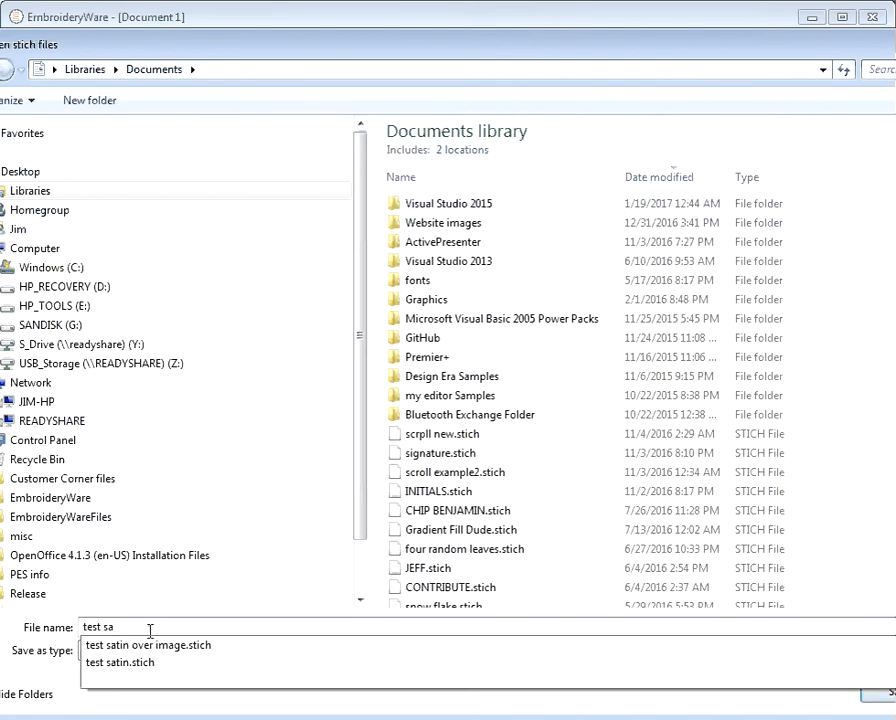
text(pl)
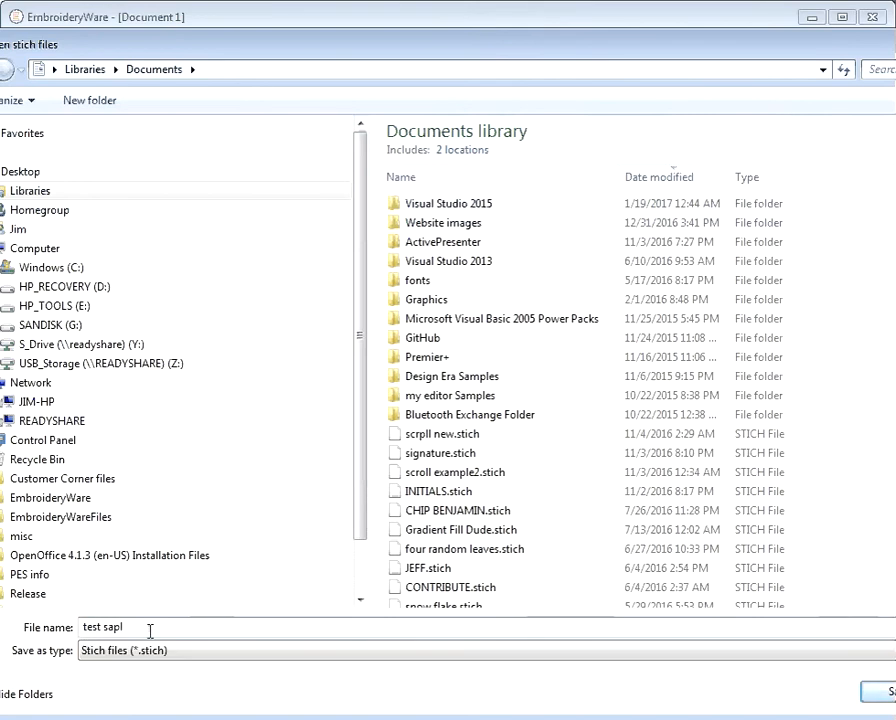
text(e)
key(BackSpace)
key(BackSpace)
key(BackSpace)
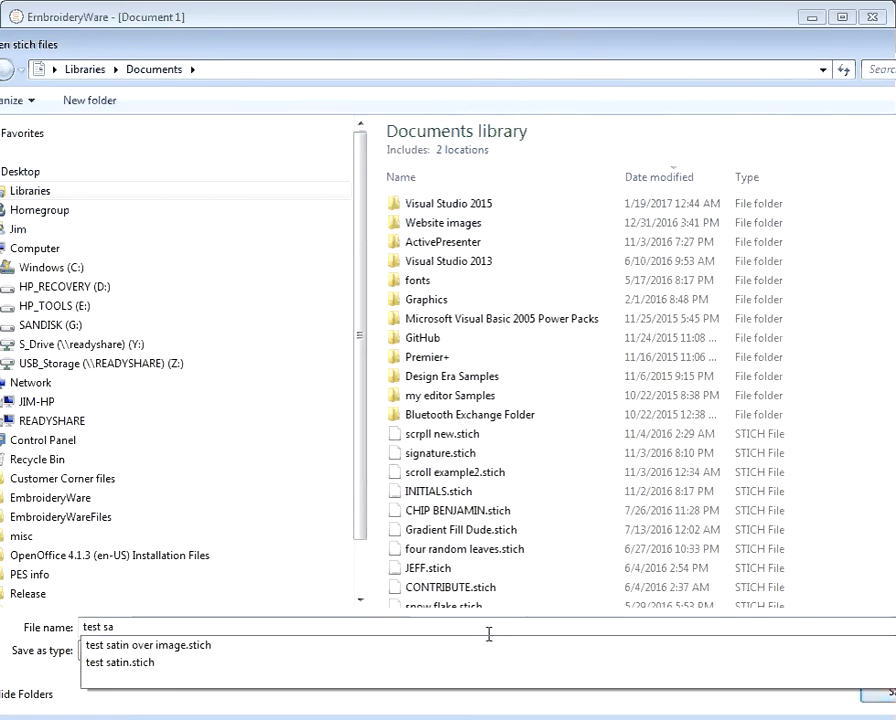
text(mple)
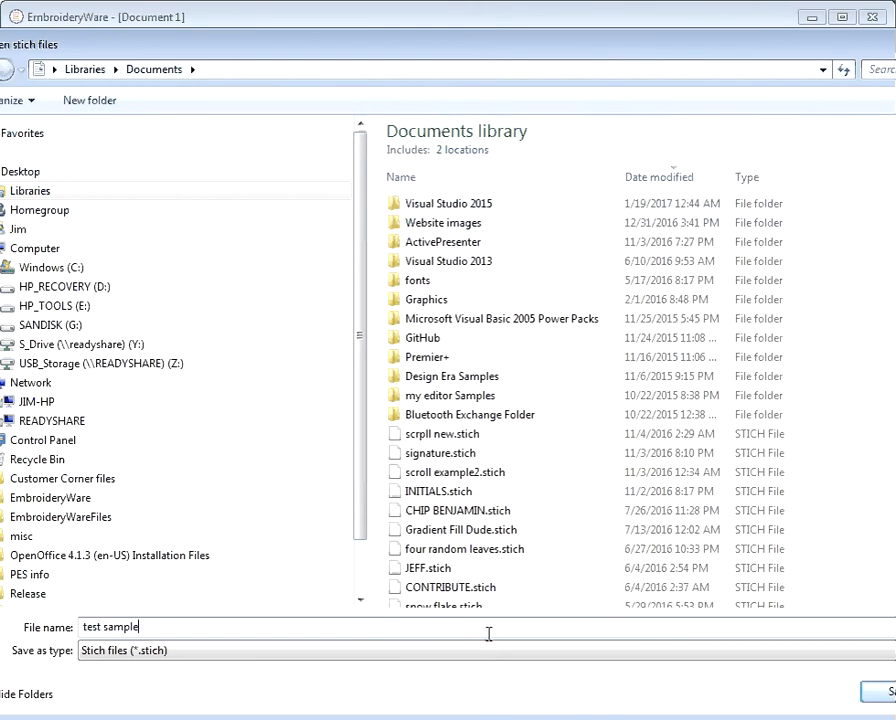
key(Return)
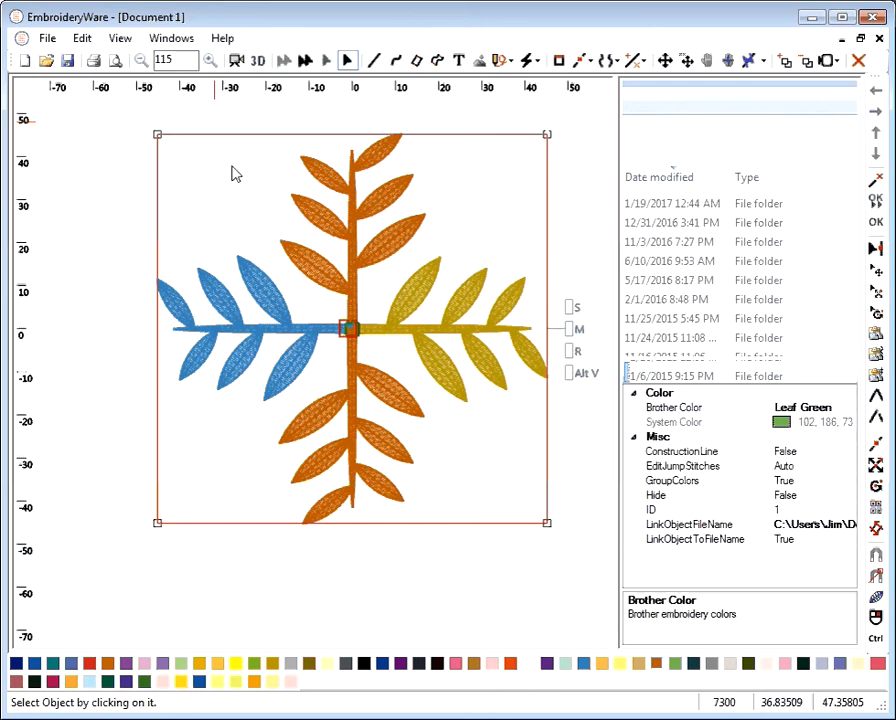
Step: Copy the linked design, paste a duplicate centred at about X -34, Y -40, and select the original instead of the copy
click(83, 40)
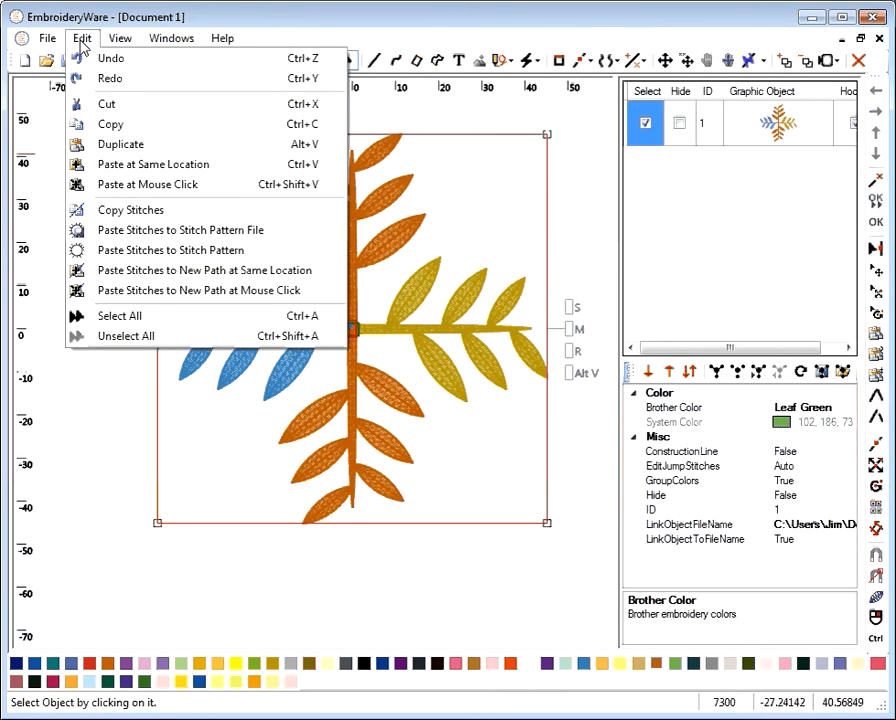
click(110, 126)
click(83, 38)
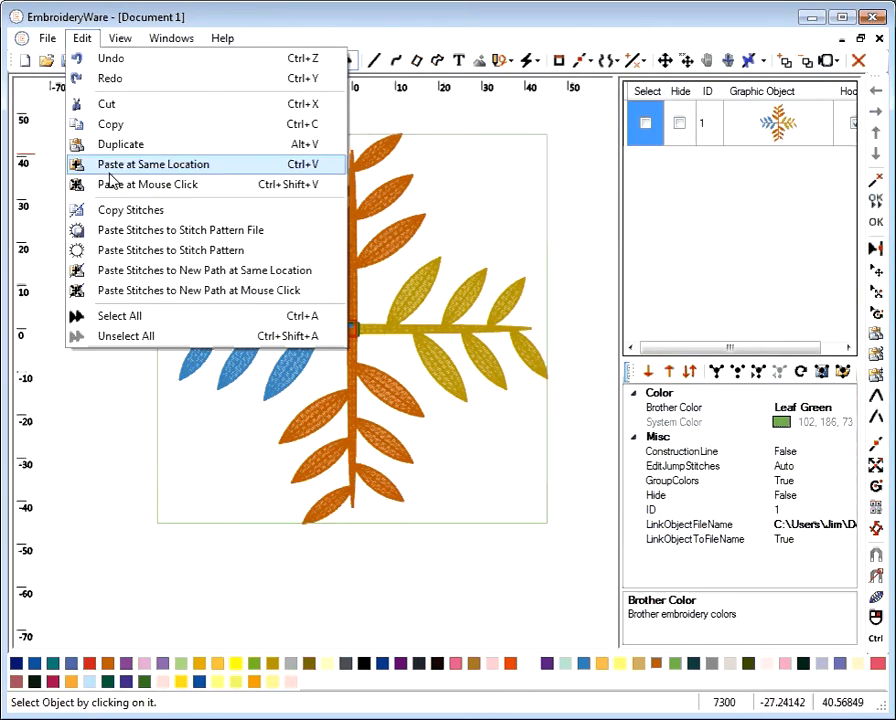
click(118, 183)
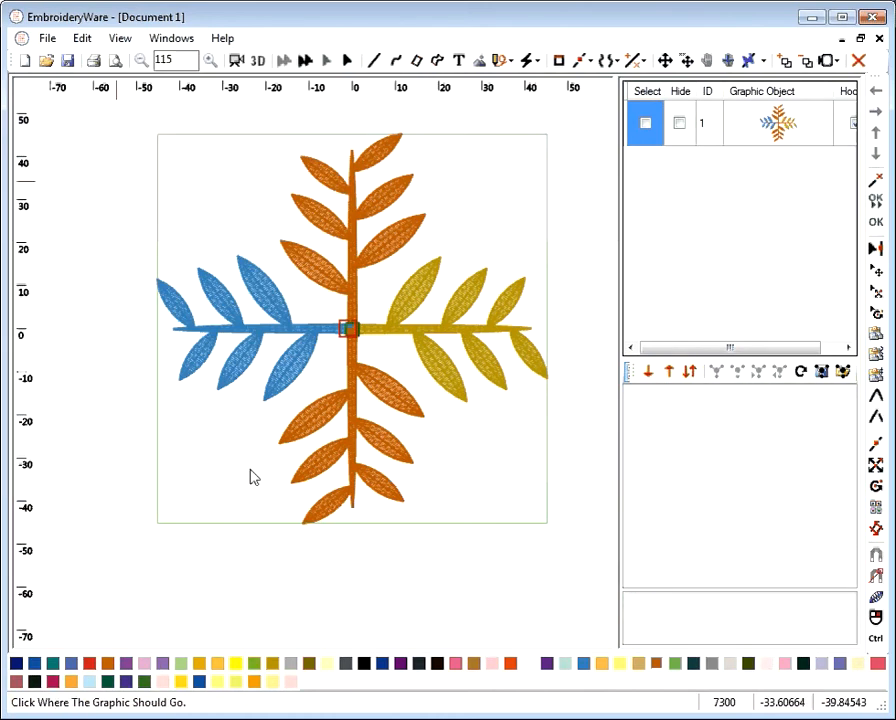
click(219, 487)
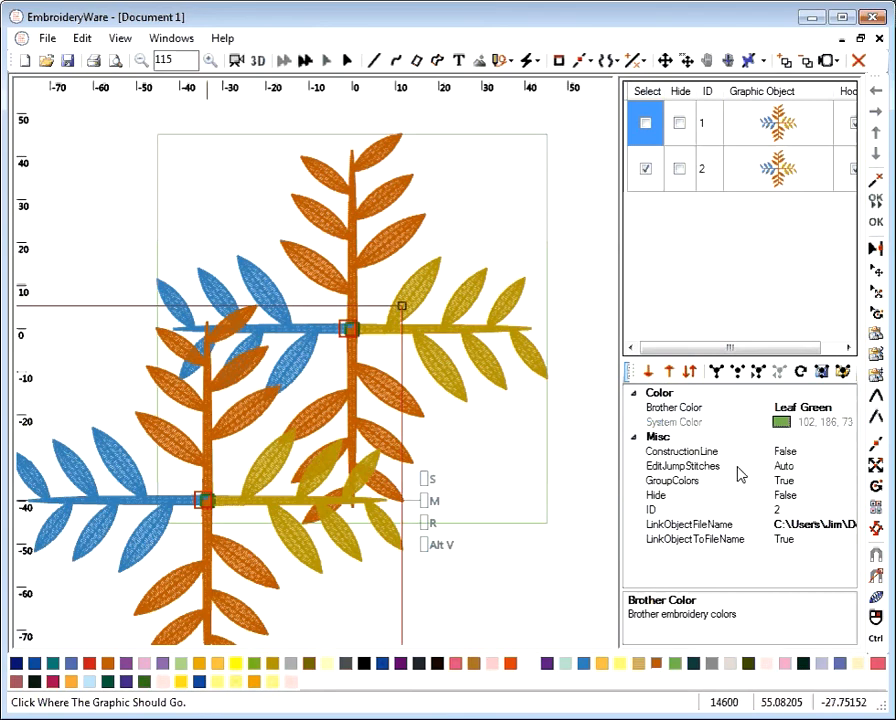
click(645, 172)
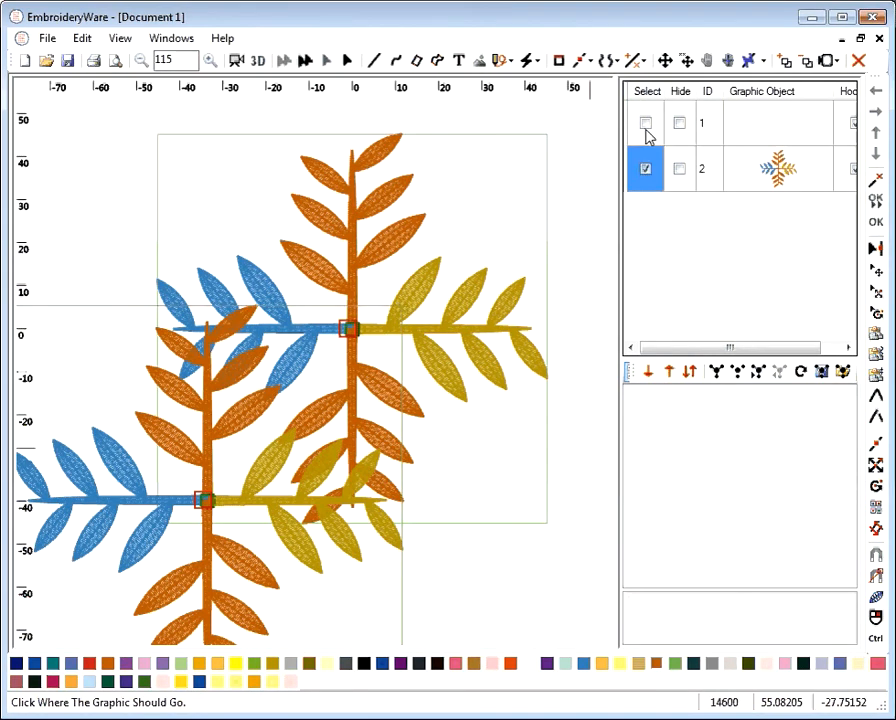
click(646, 125)
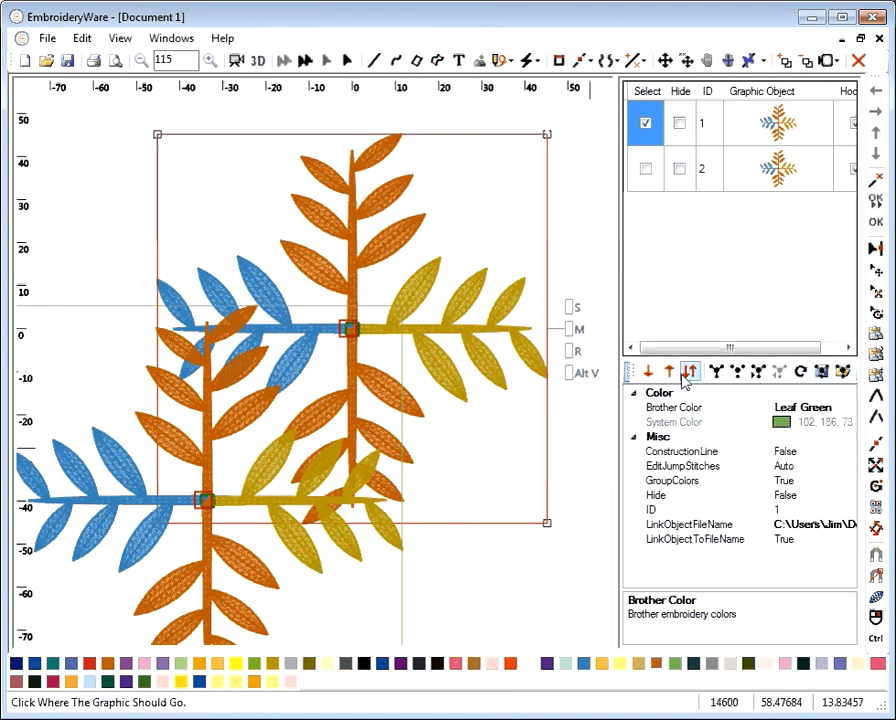
Step: Open the linked design's group for editing and recolour all four leaf branches green
click(757, 372)
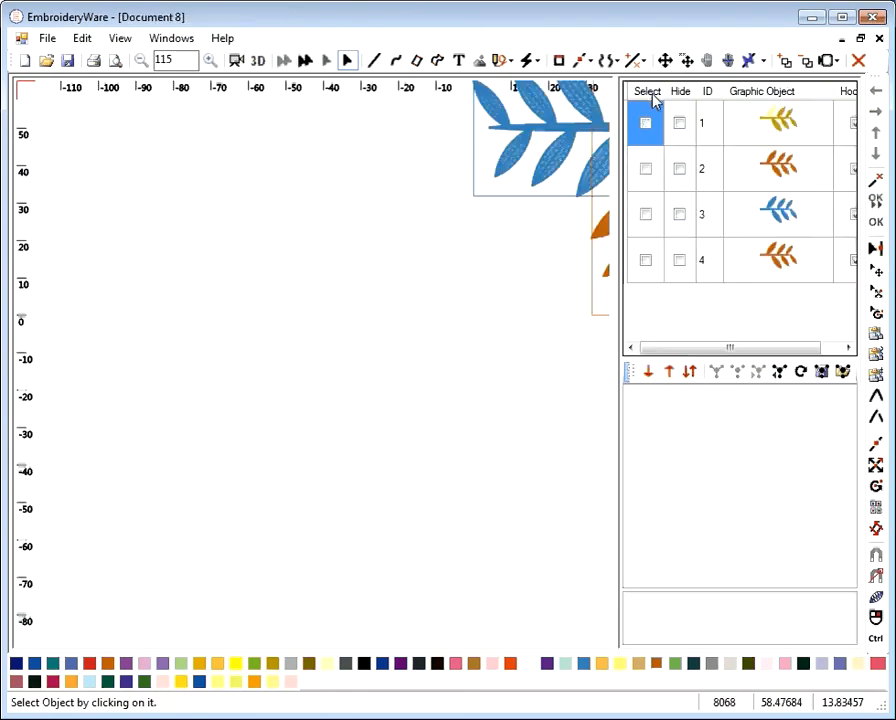
click(656, 93)
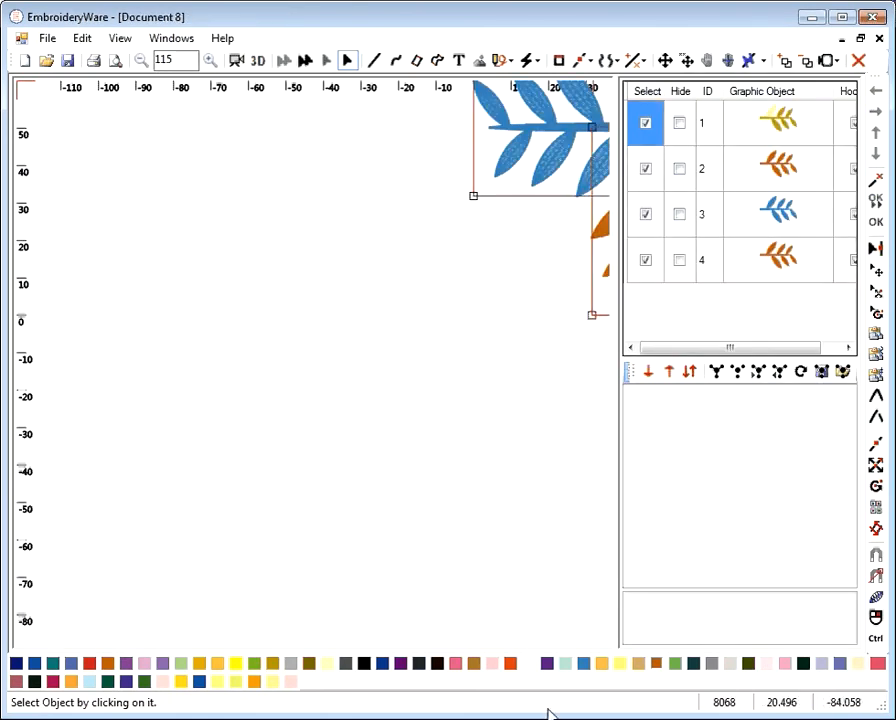
click(675, 663)
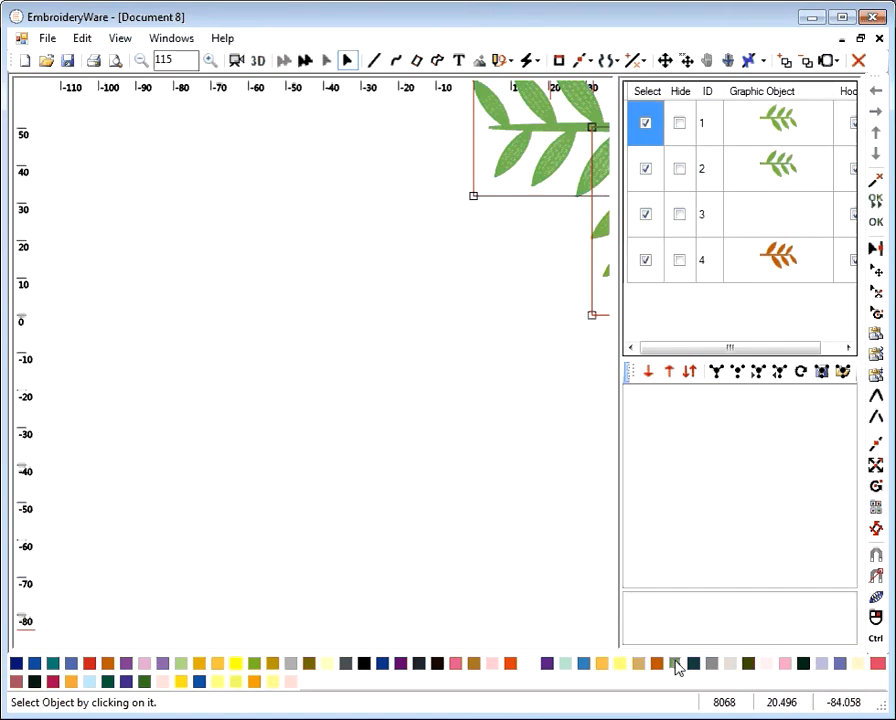
Step: Save the recoloured group back to the linked file "test sample.stich" and deselect object 1 in the original document
click(779, 372)
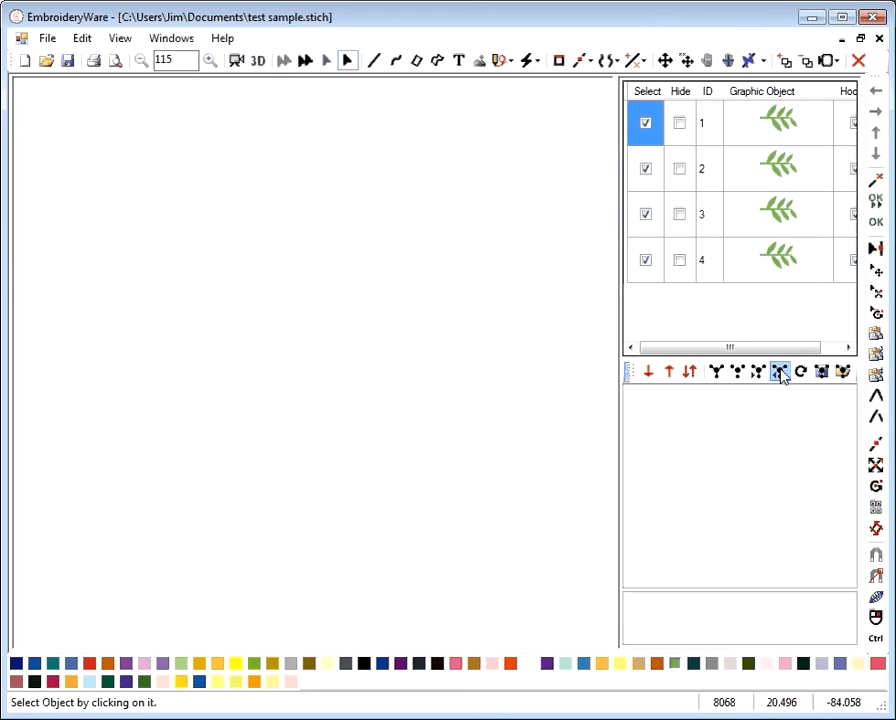
click(780, 372)
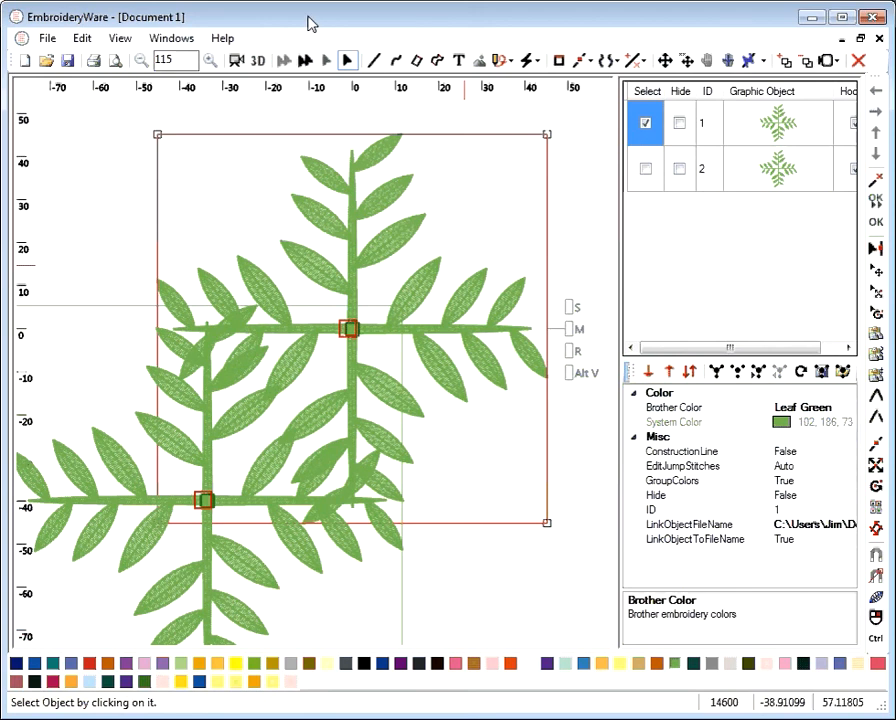
click(646, 125)
click(646, 125)
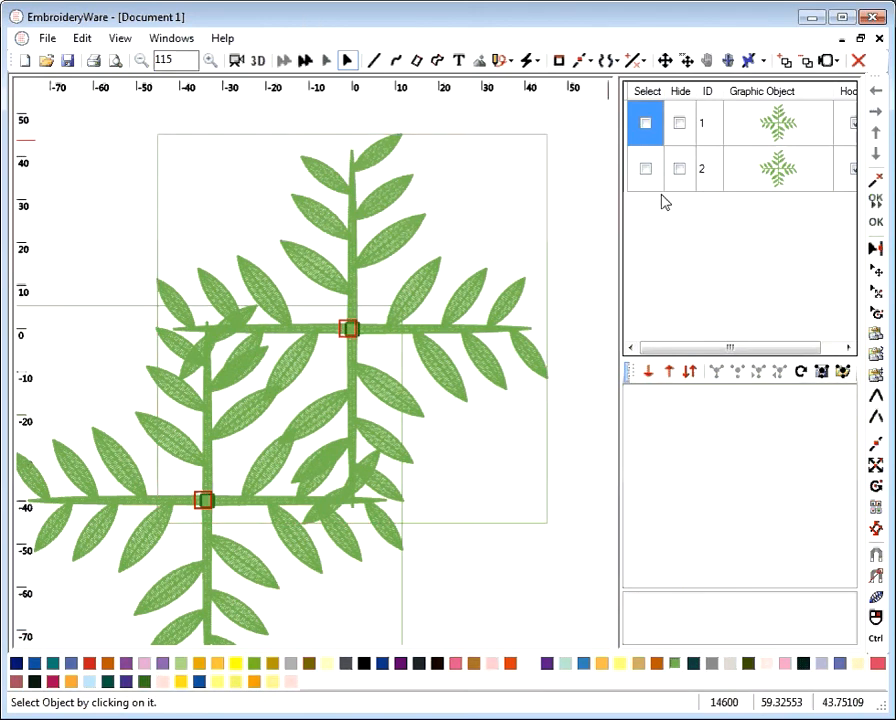